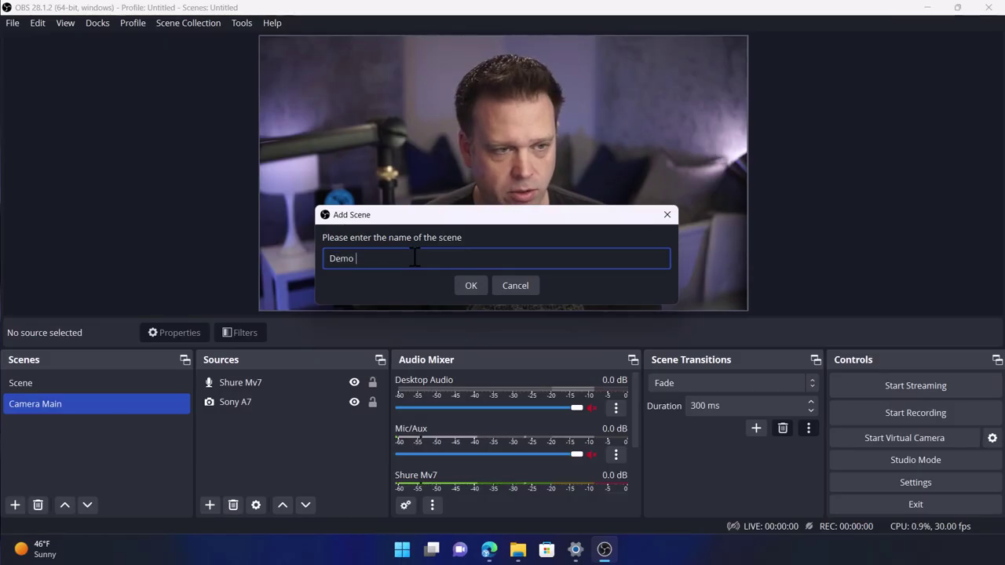
Check the connected cameras in the Windows Bluetooth & devices settings
type("with ")
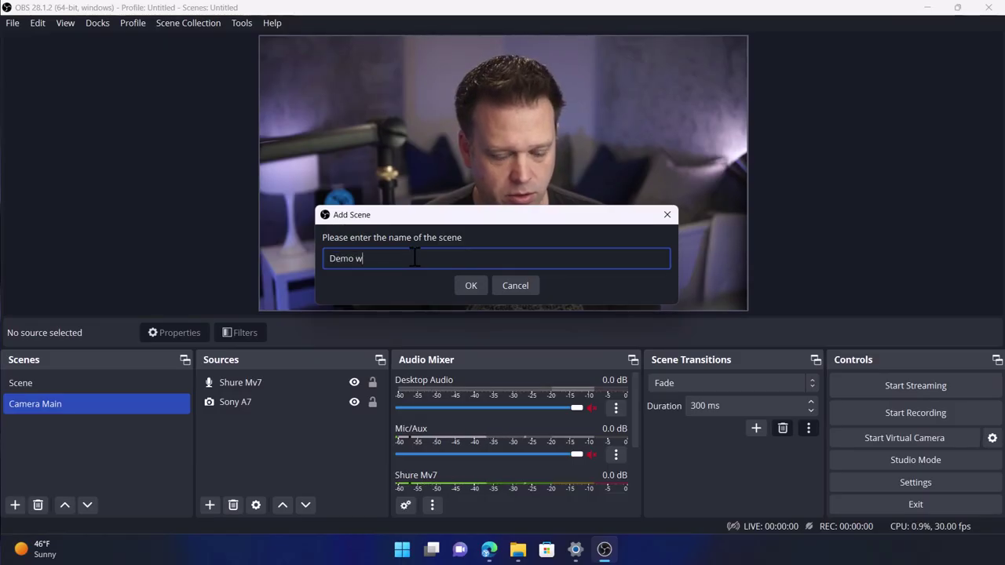
type("C")
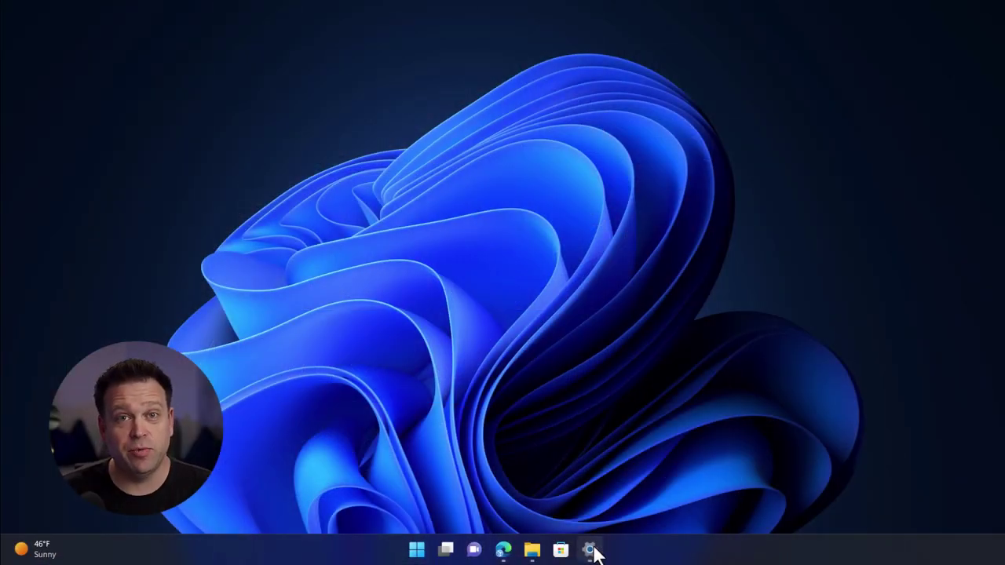
left_click(589, 552)
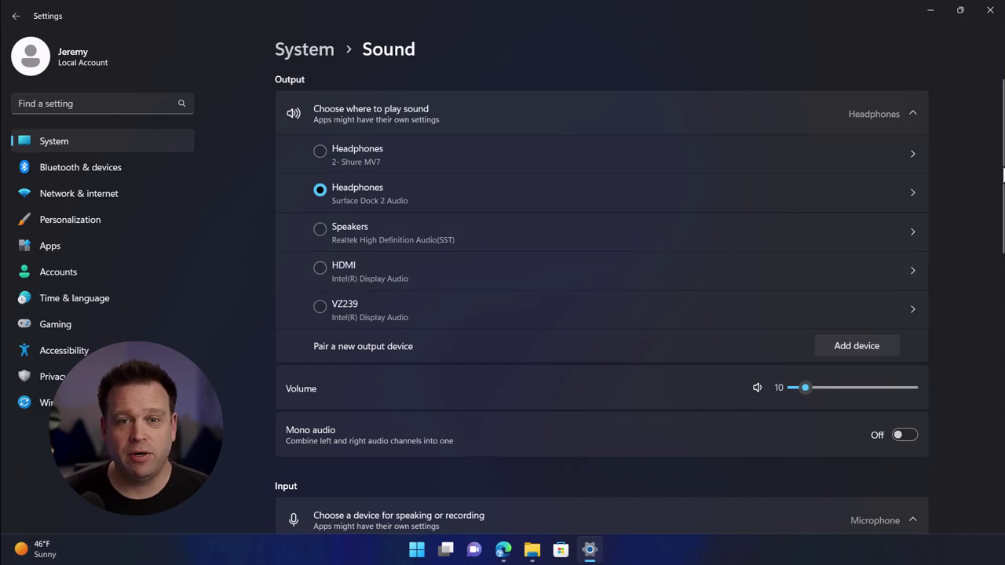
left_click_drag(1003, 174, 1003, 302)
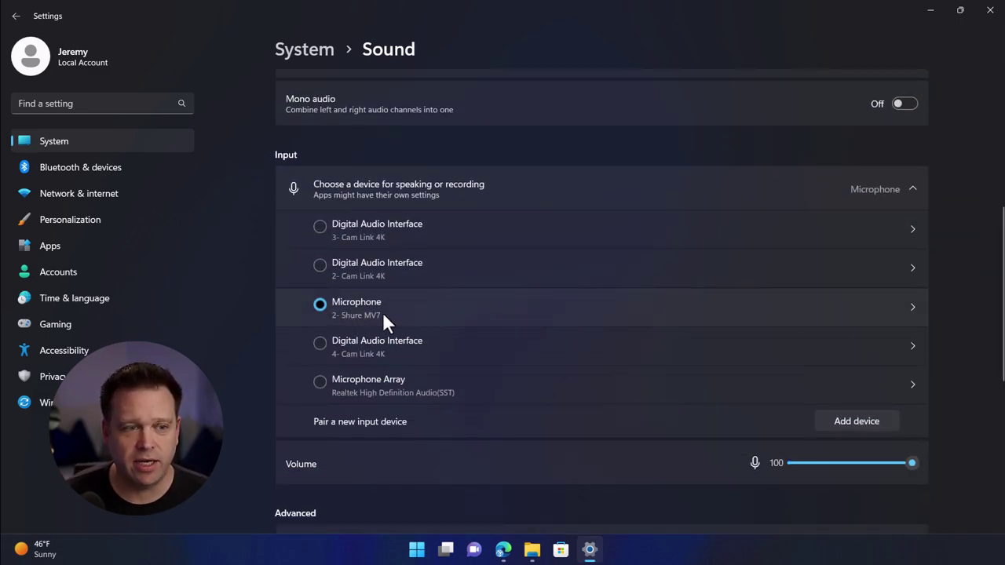
left_click(108, 167)
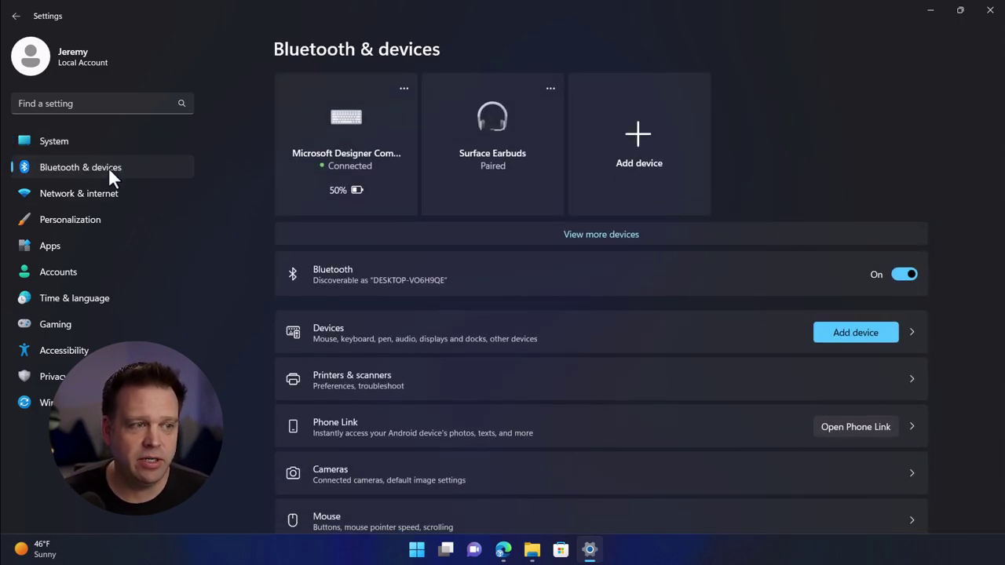
left_click(362, 474)
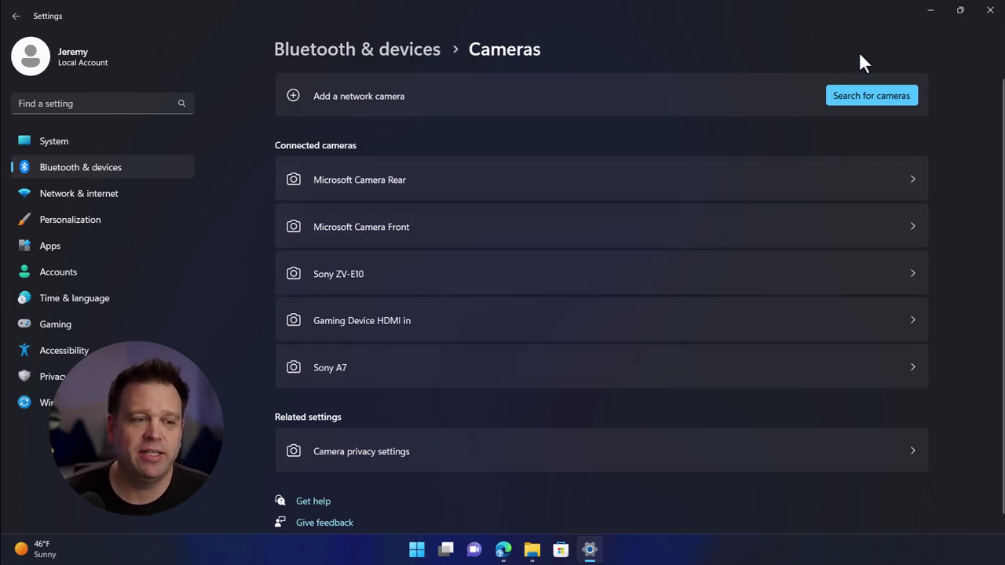
left_click(931, 10)
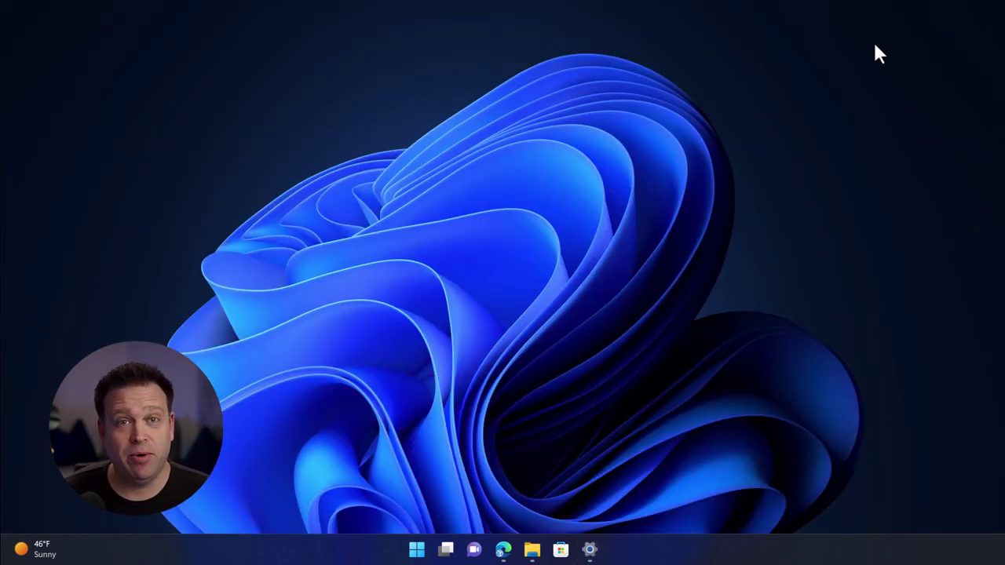
Download and save the OBS Studio 28.1.2 Windows installer from obsproject.com
left_click(503, 551)
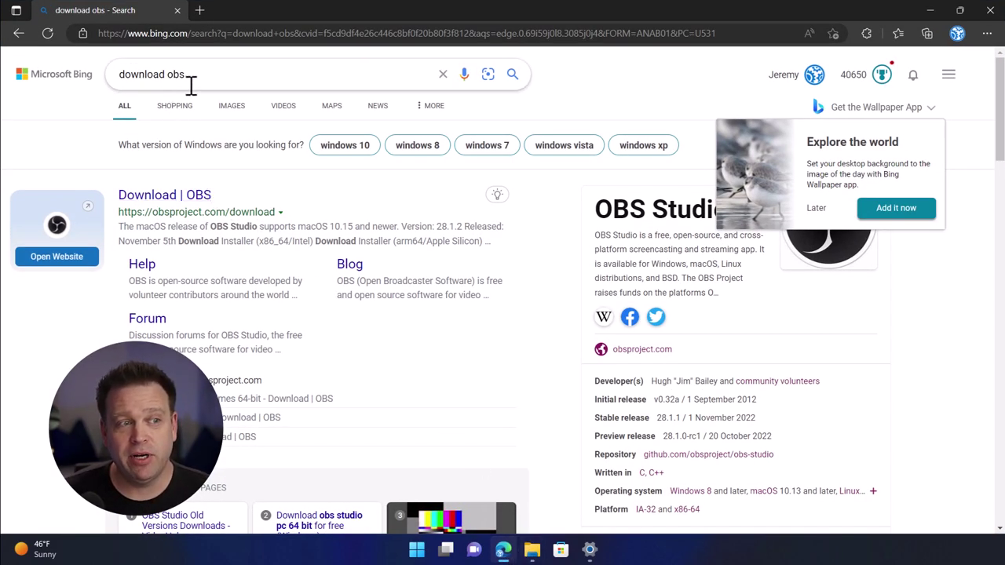
left_click(148, 197)
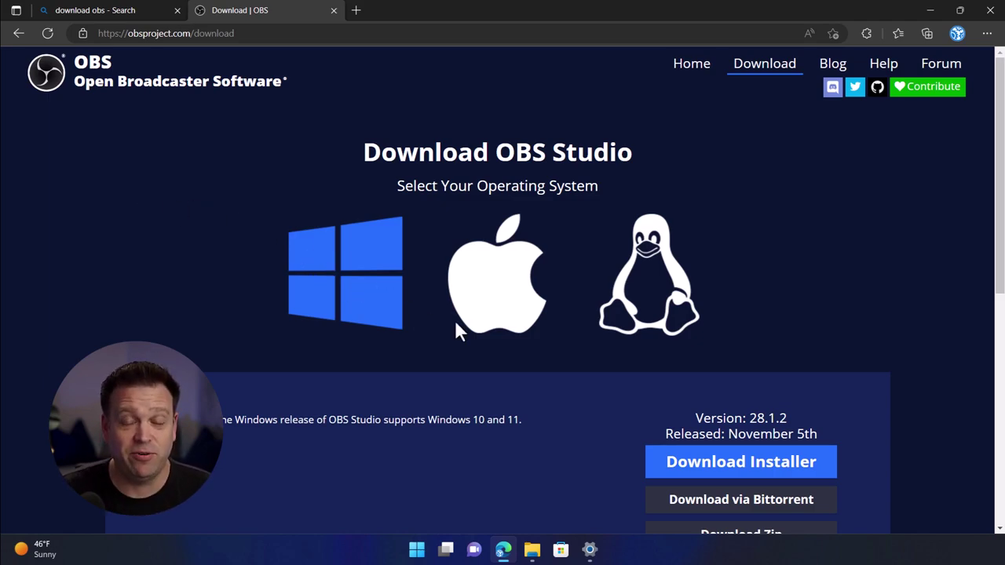
left_click(704, 479)
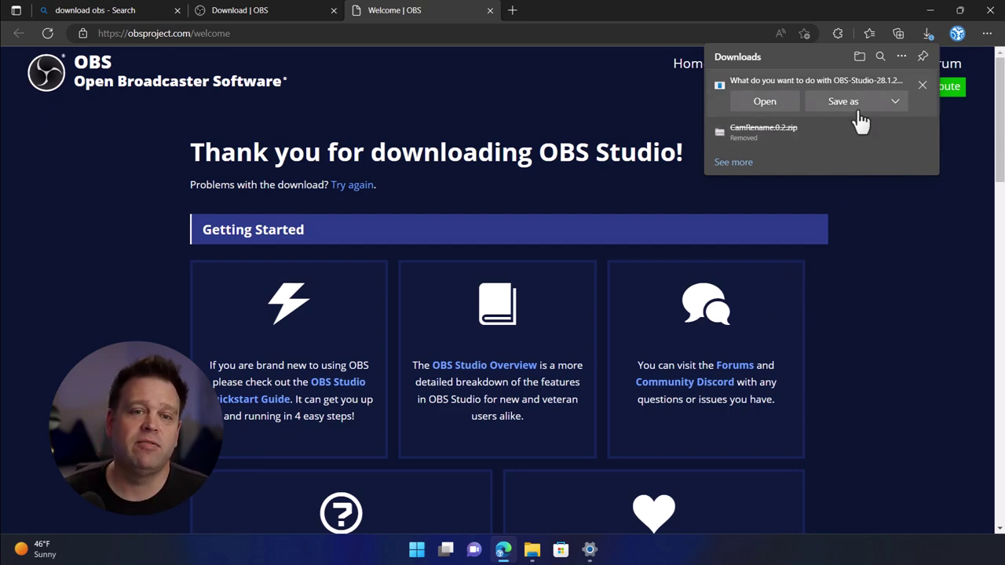
left_click(895, 106)
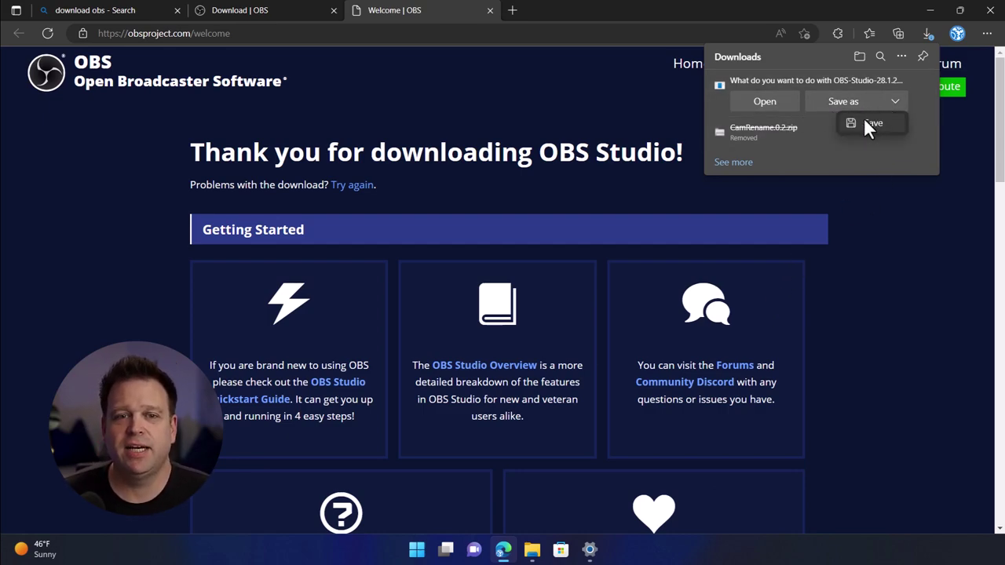
left_click(872, 123)
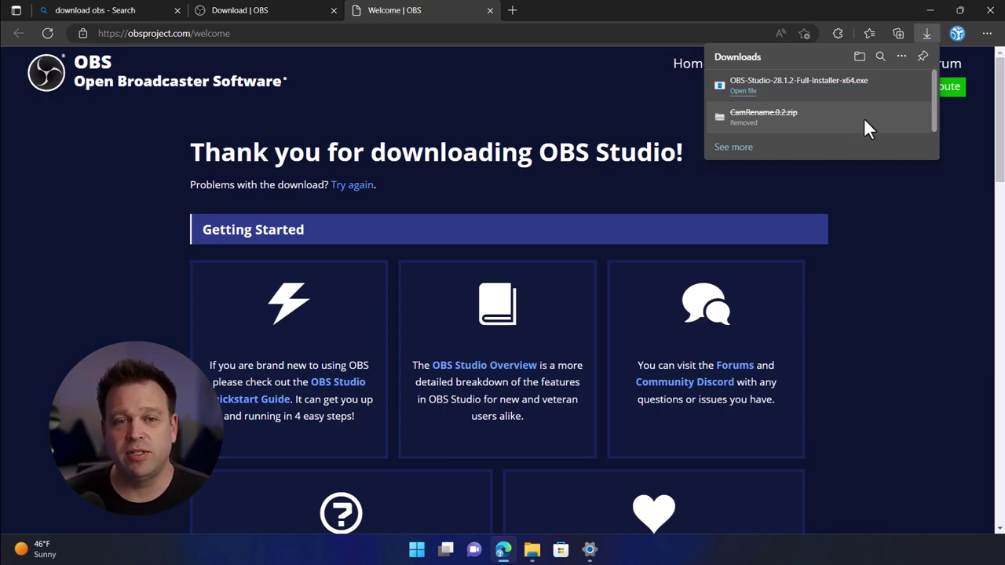
Run the OBS Studio 28.1.2 installer with defaults into C:\Program Files\obs-studio
left_click(742, 91)
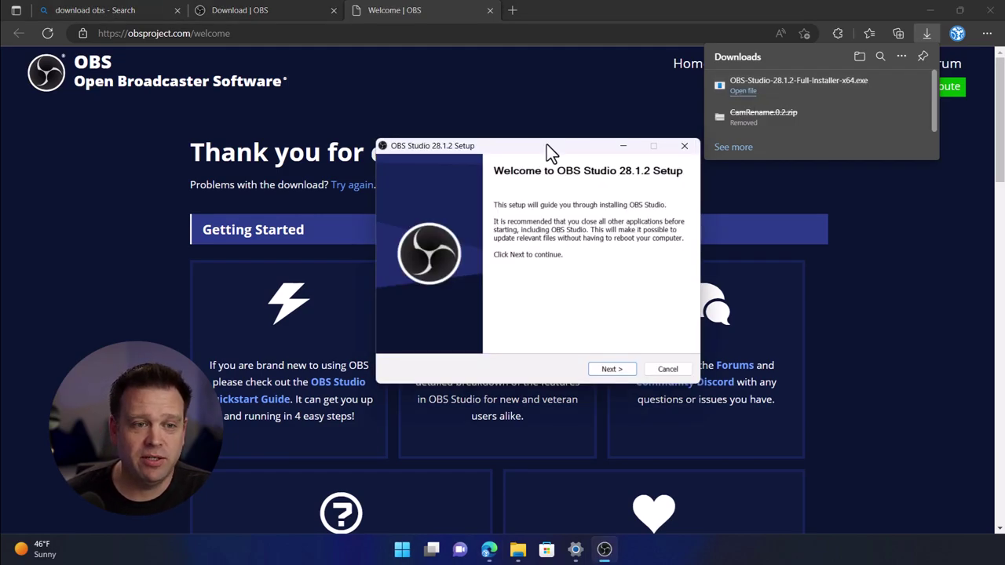
left_click(931, 9)
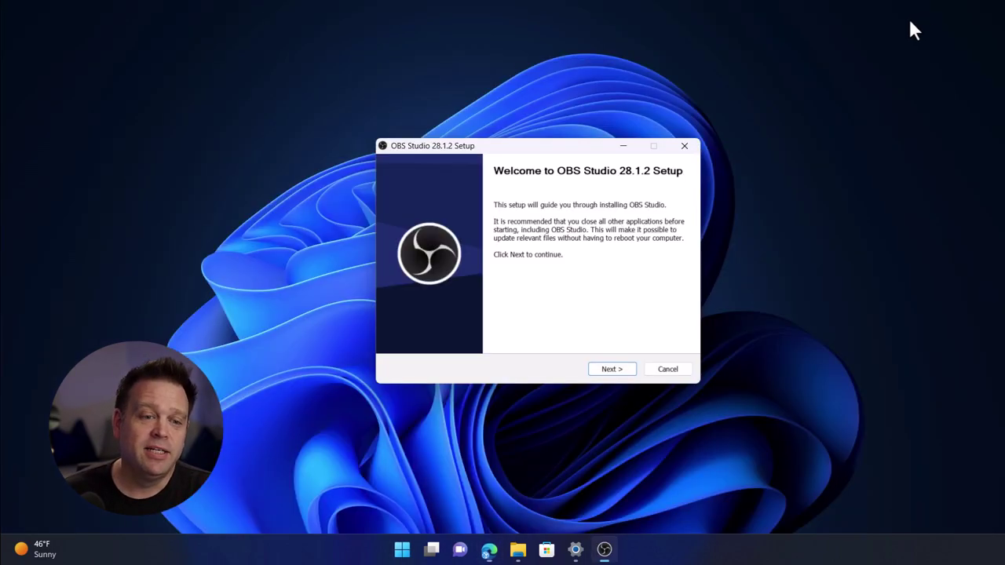
left_click(610, 369)
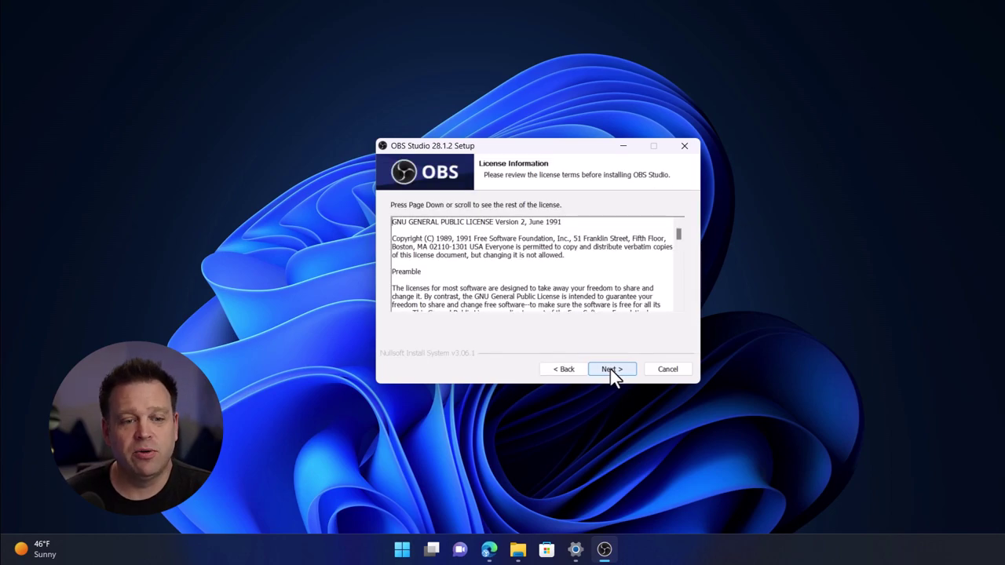
left_click(611, 370)
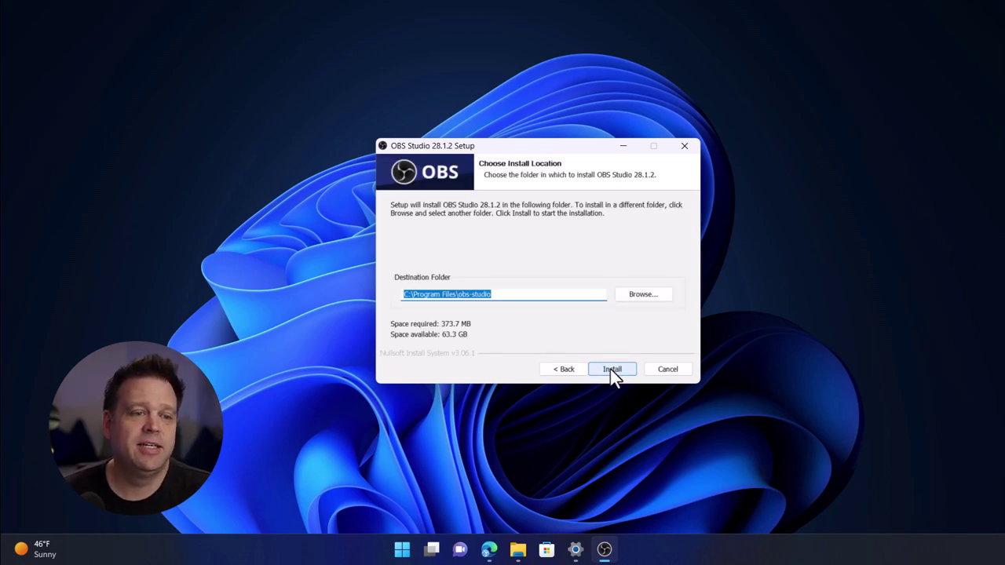
left_click(612, 371)
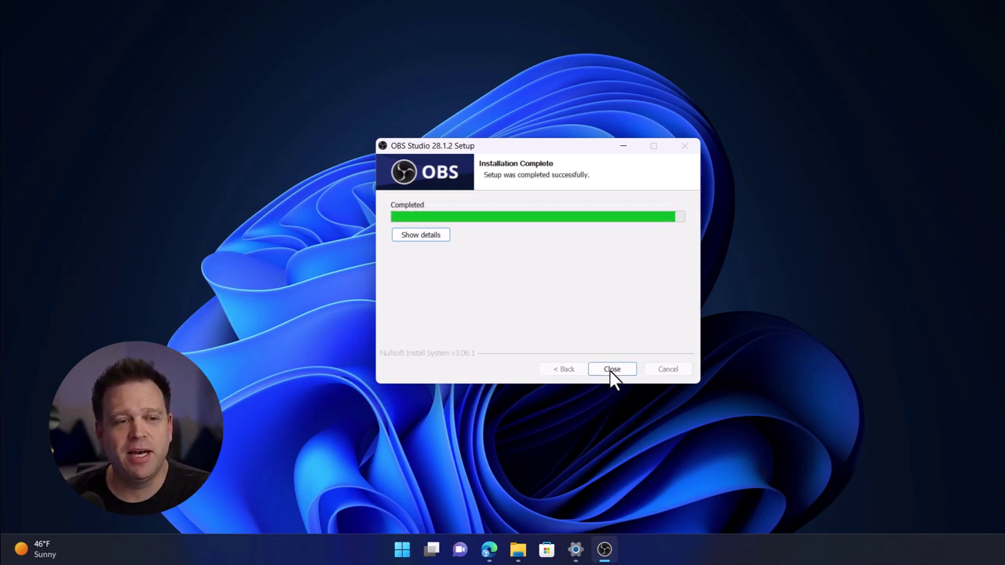
left_click(610, 372)
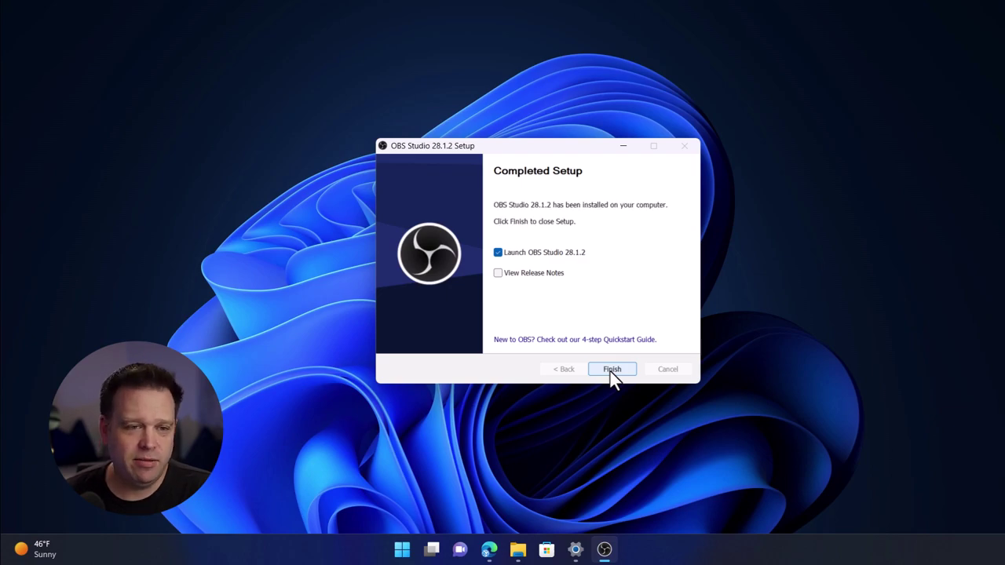
Launch OBS and apply recording-only auto-configuration at 1920x1080 canvas, 1280x720 output, 30 FPS
left_click(610, 372)
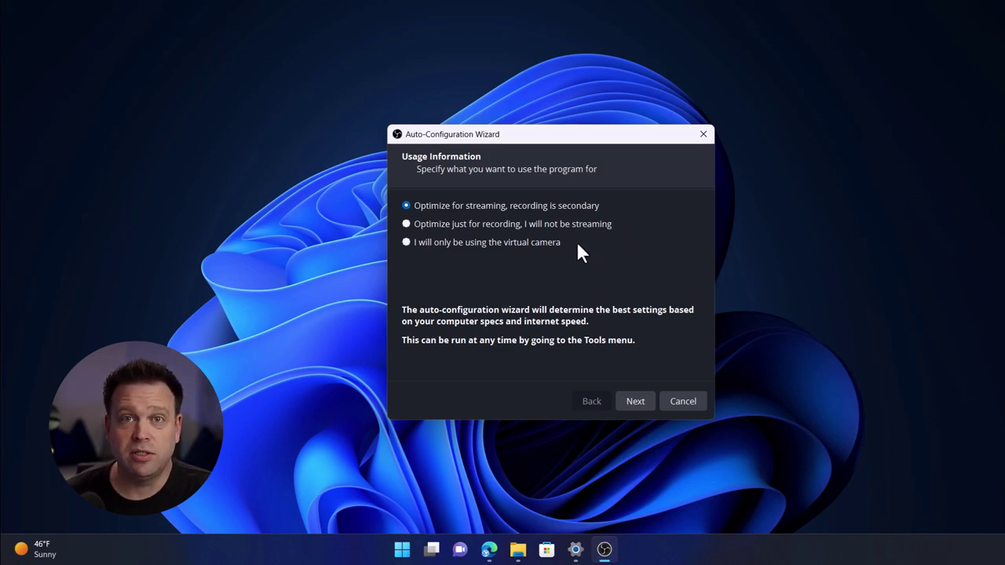
left_click(407, 226)
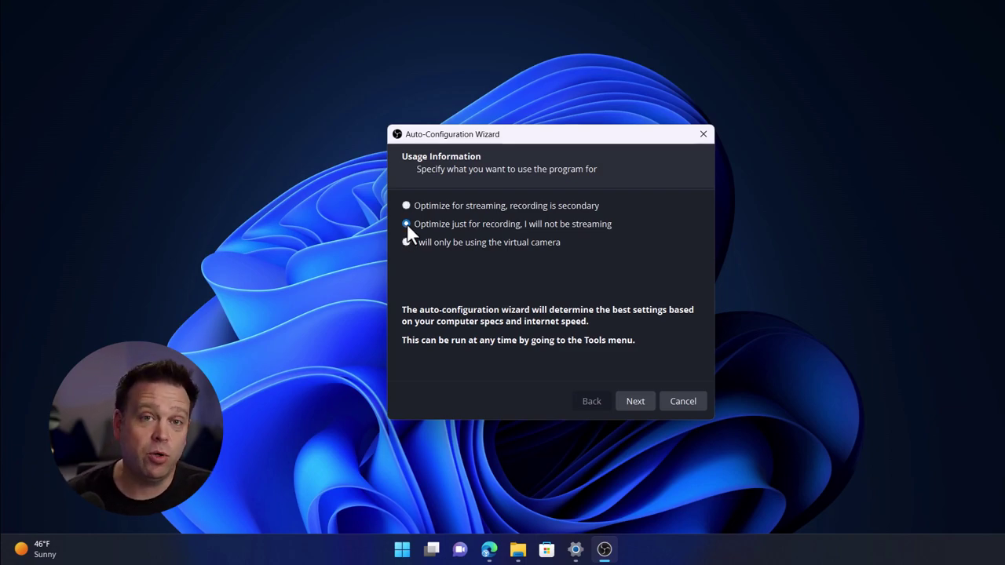
left_click(641, 403)
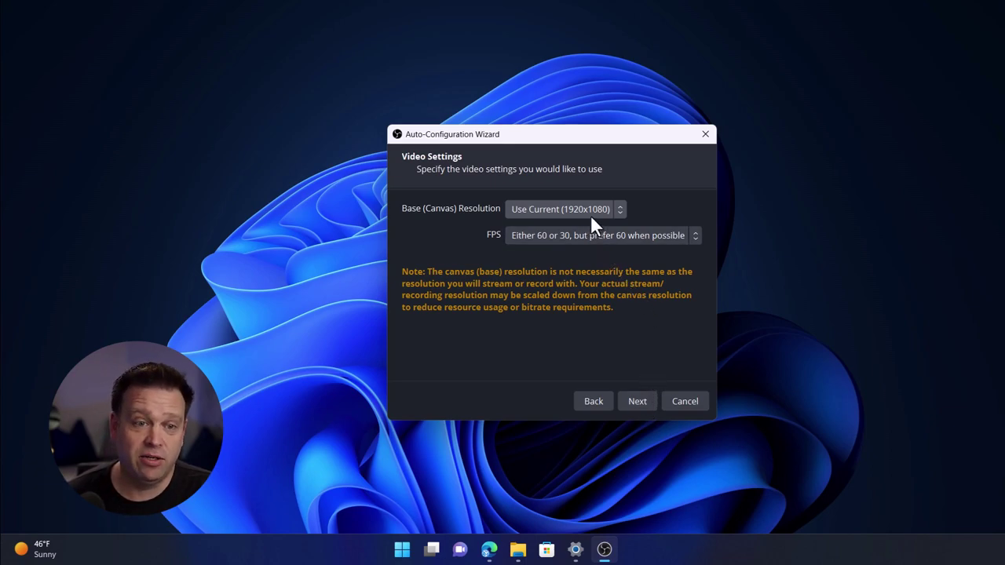
left_click(620, 212)
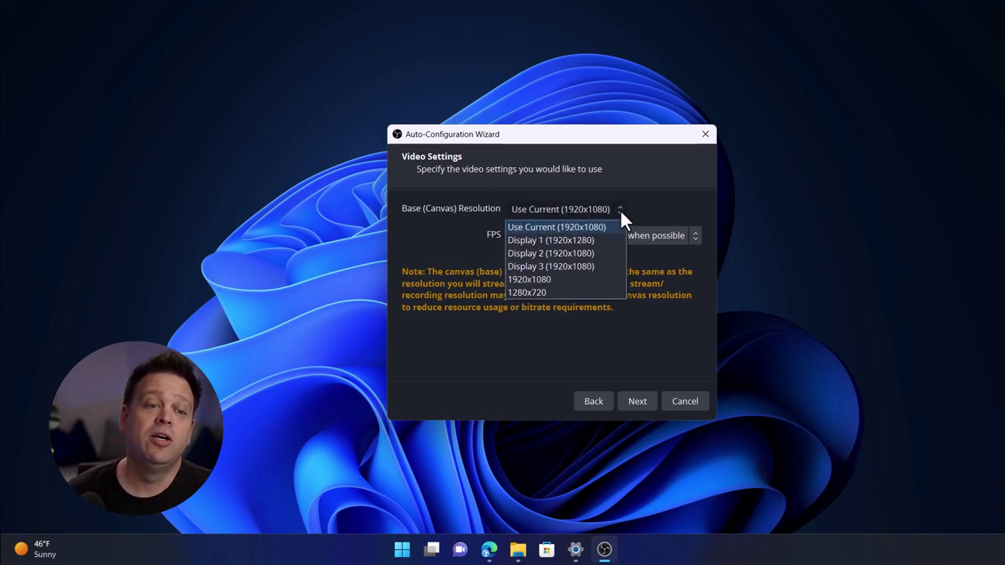
left_click(621, 210)
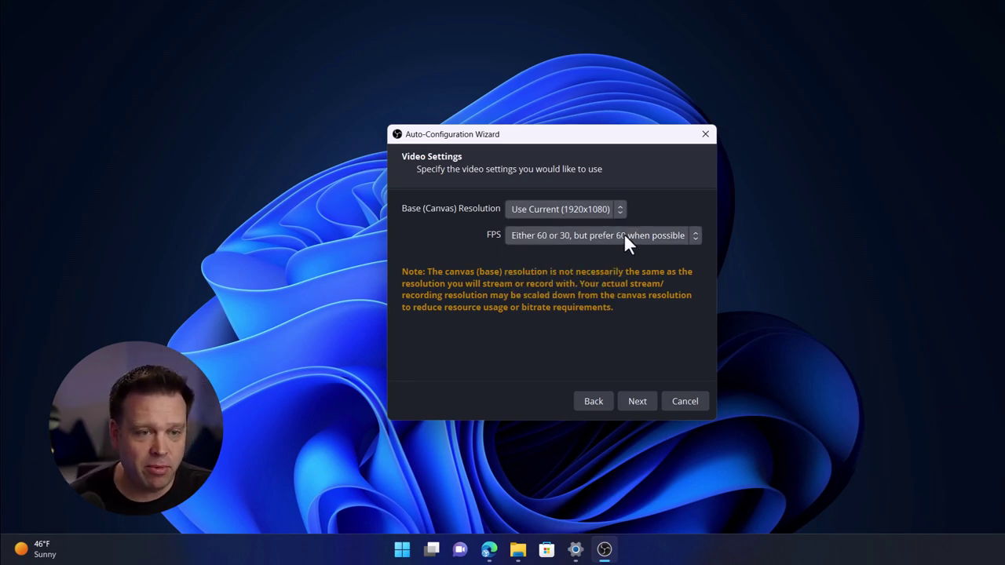
left_click(632, 403)
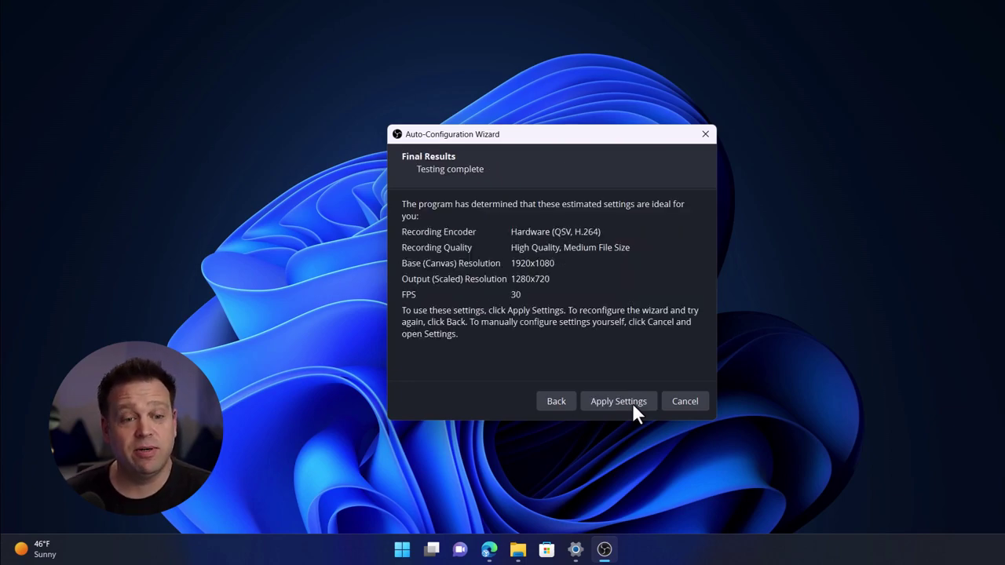
left_click(632, 403)
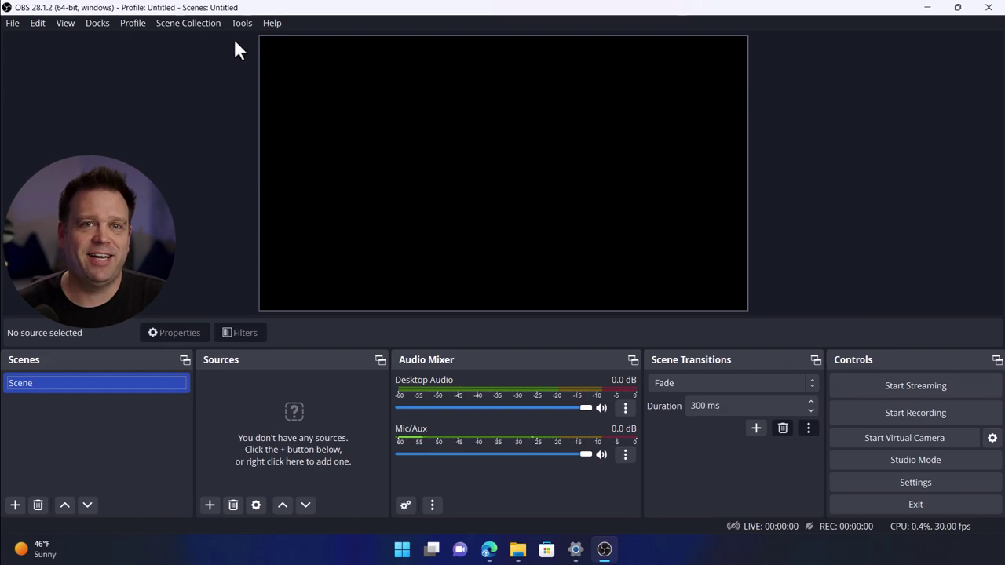
left_click(206, 25)
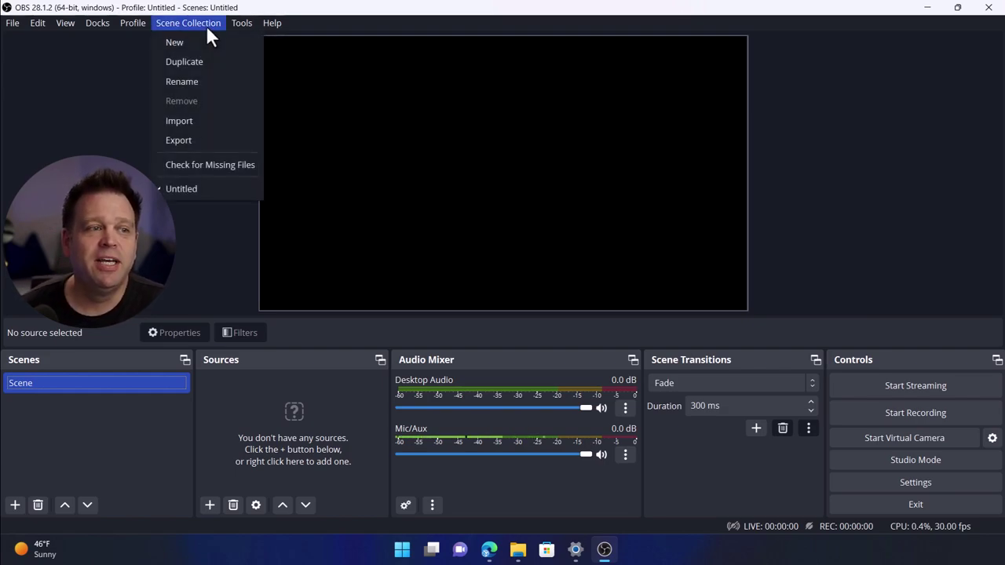
left_click(200, 190)
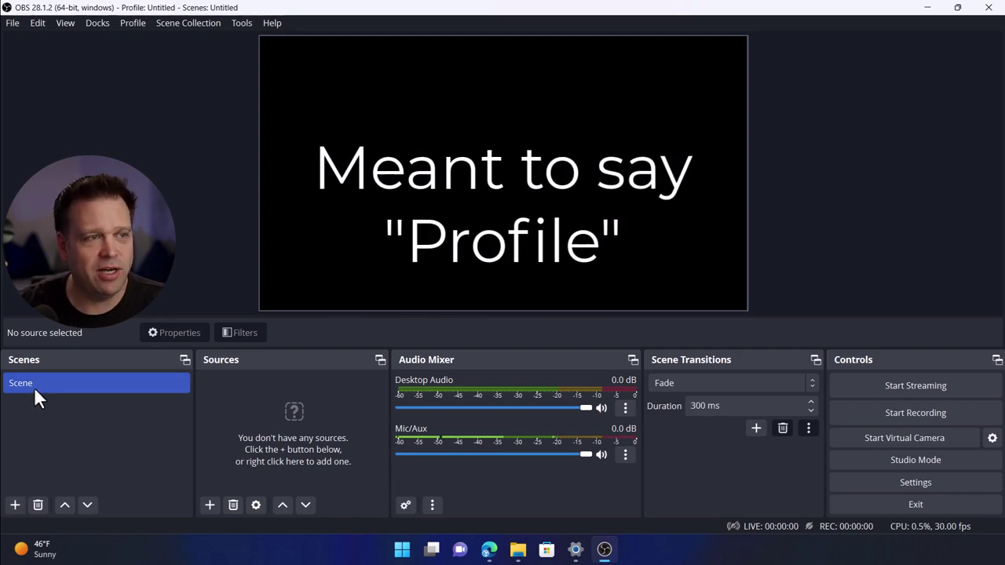
Create a new scene named 'Camera Main' in the Scenes list
left_click(14, 505)
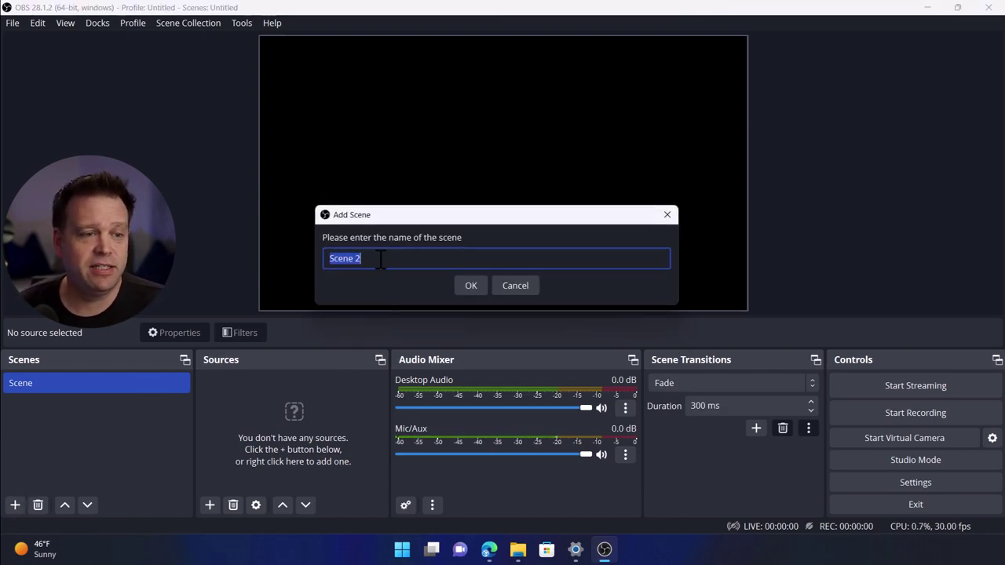
type("Camera")
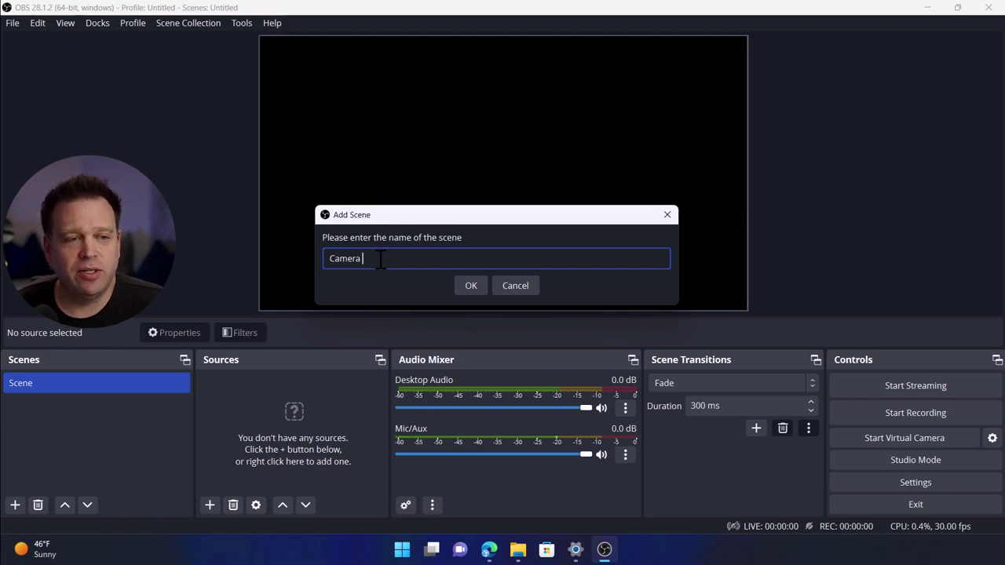
type("Ma")
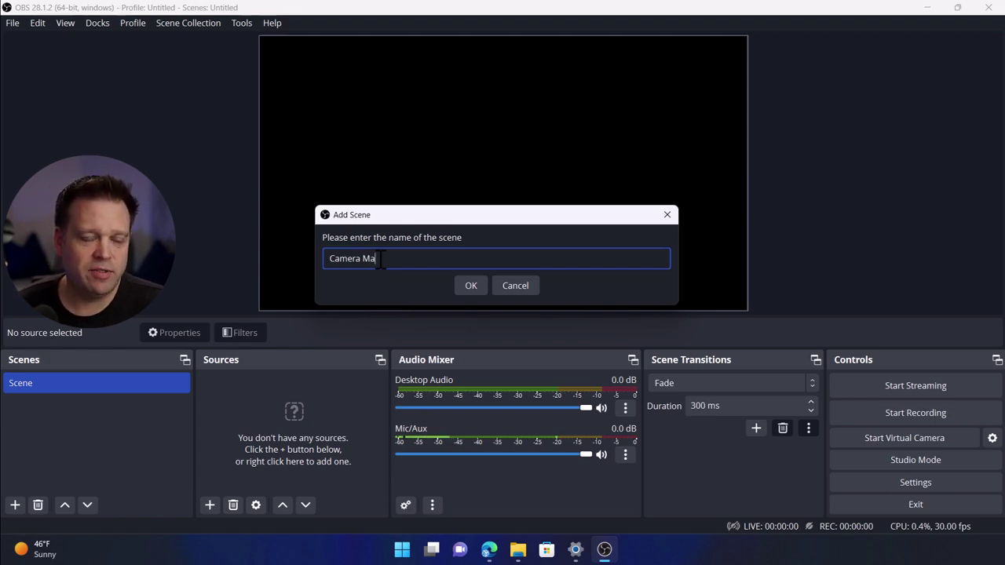
type("in")
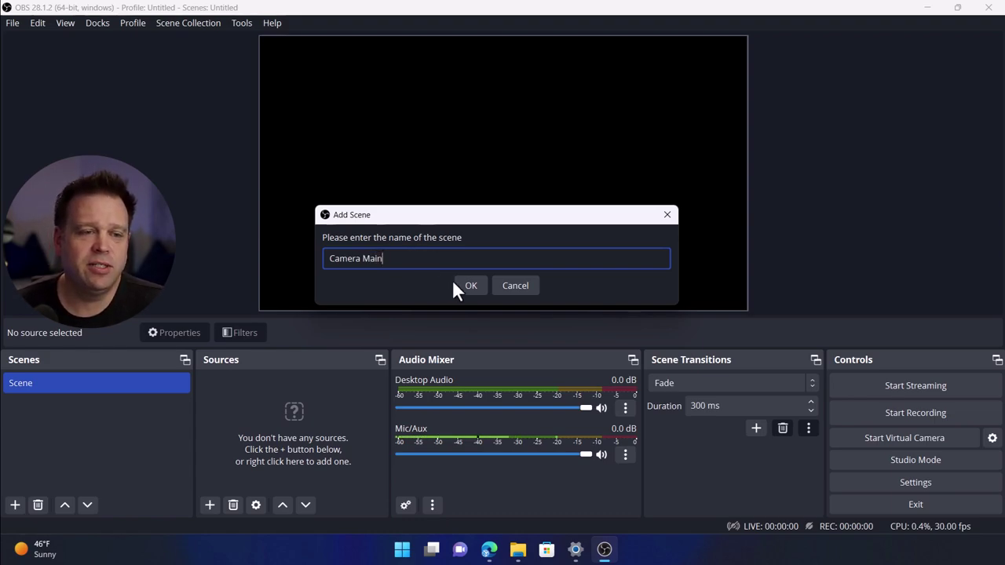
left_click(468, 286)
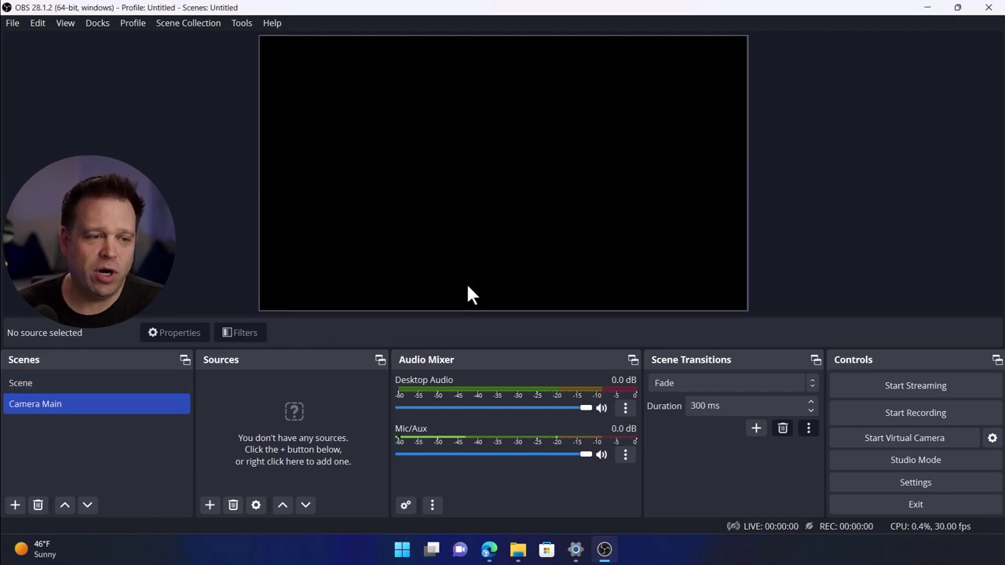
Add a Video Capture Device source named 'Sony A7' using the Sony A7 camera
left_click(208, 505)
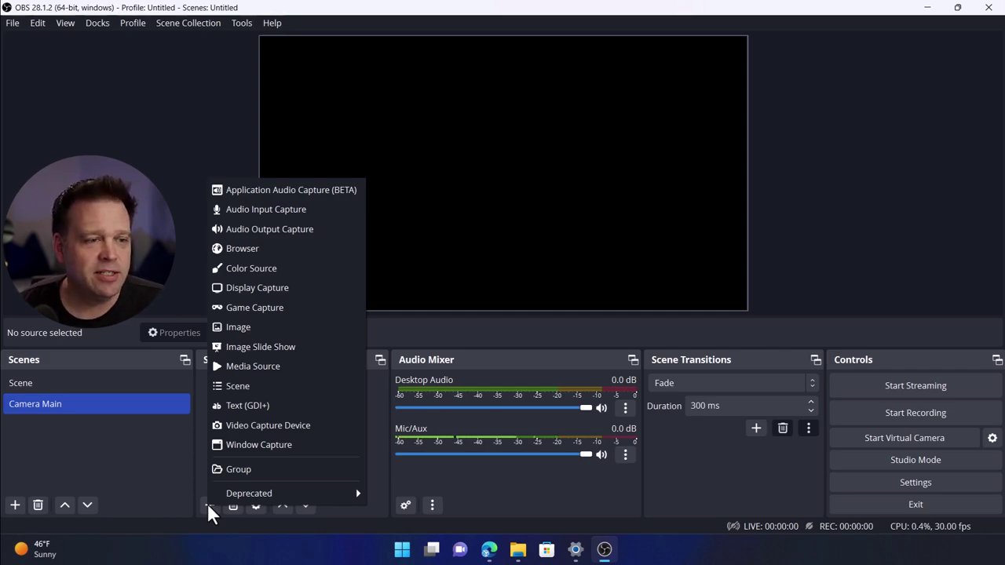
left_click(261, 424)
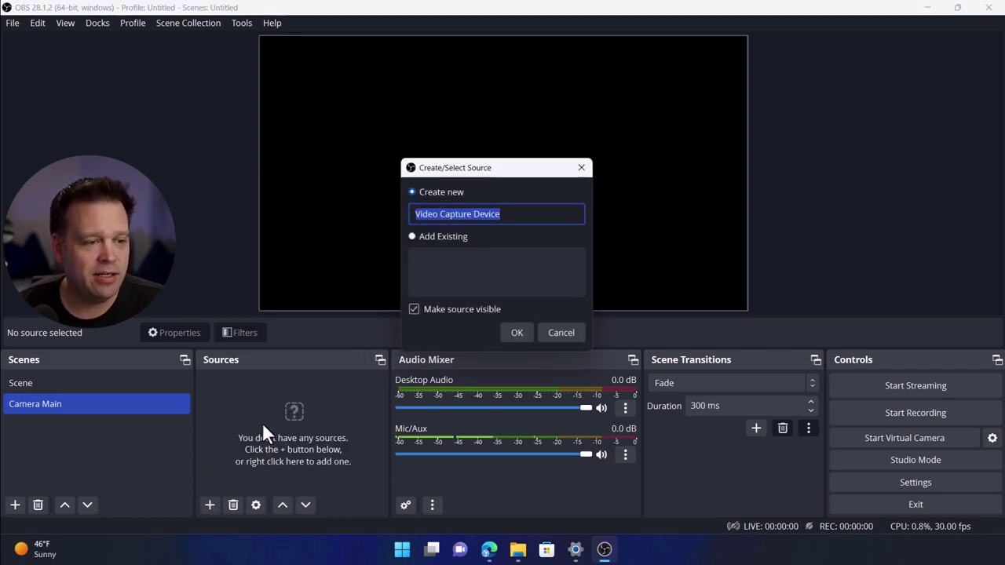
left_click(412, 237)
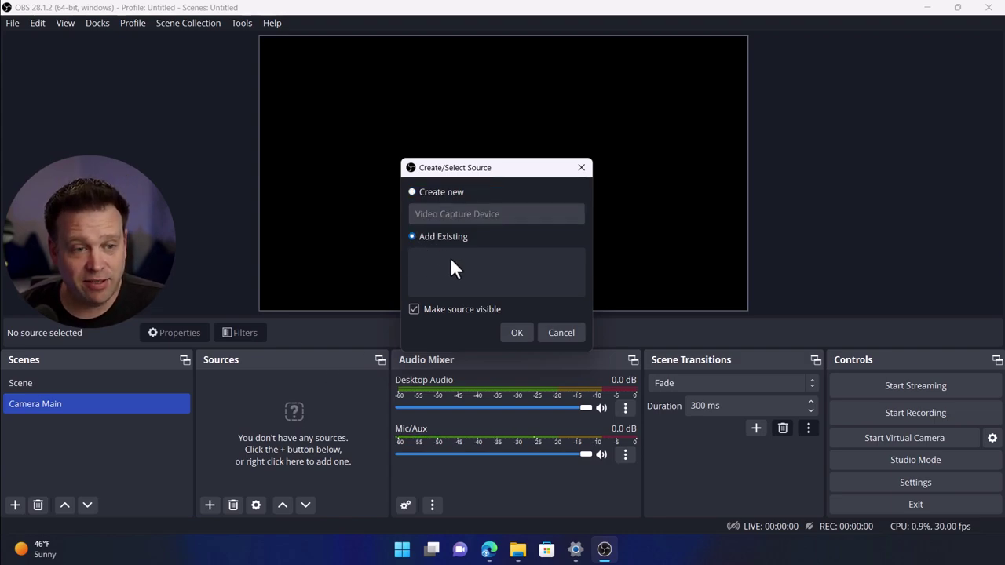
left_click(411, 191)
left_click_drag(508, 220, 413, 214)
type("Son")
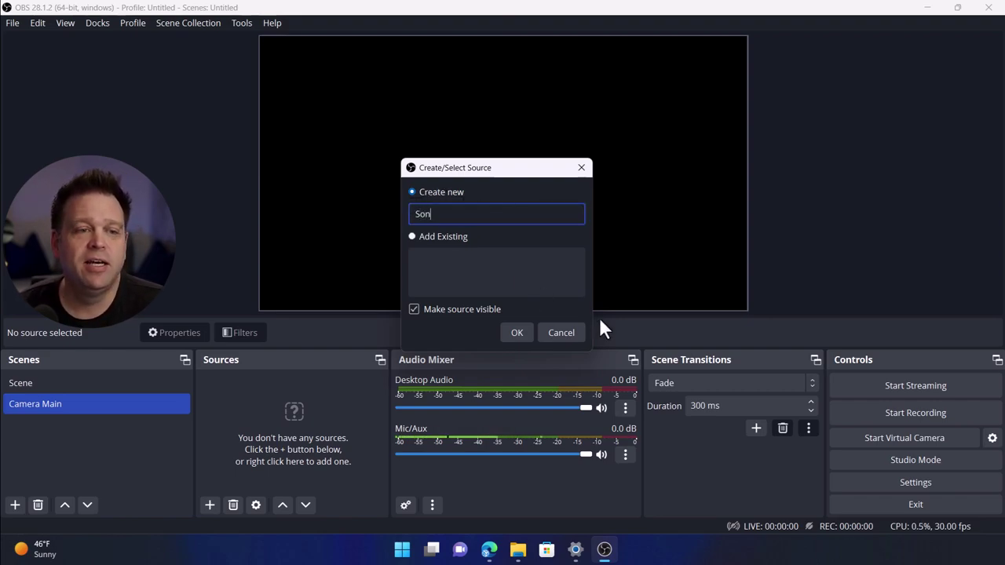
type("y A7")
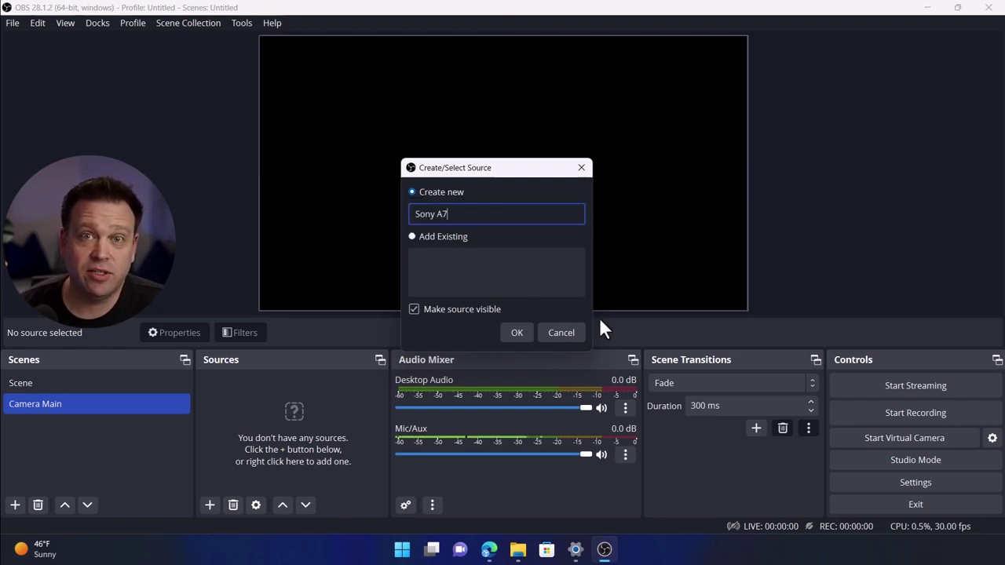
left_click(517, 334)
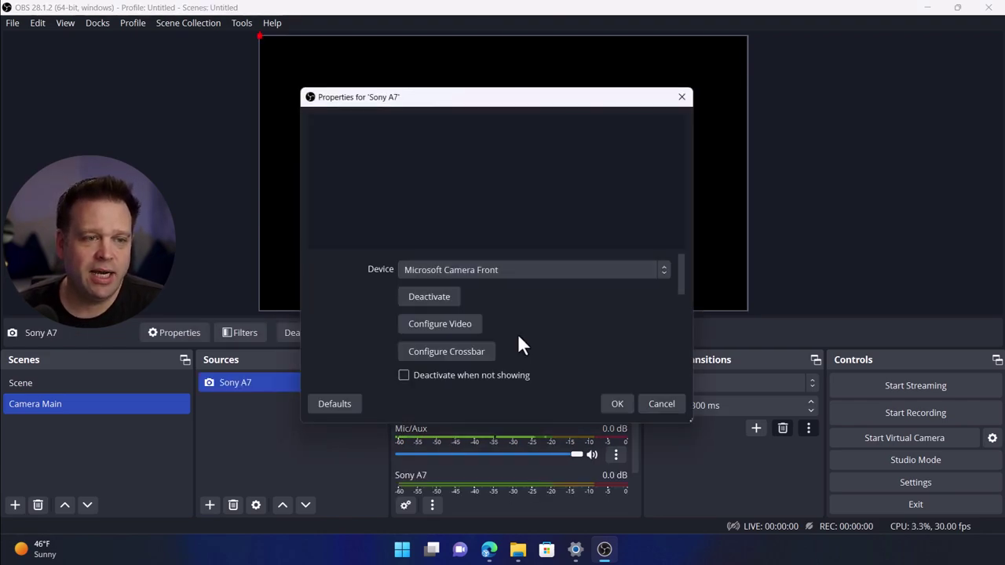
left_click(535, 271)
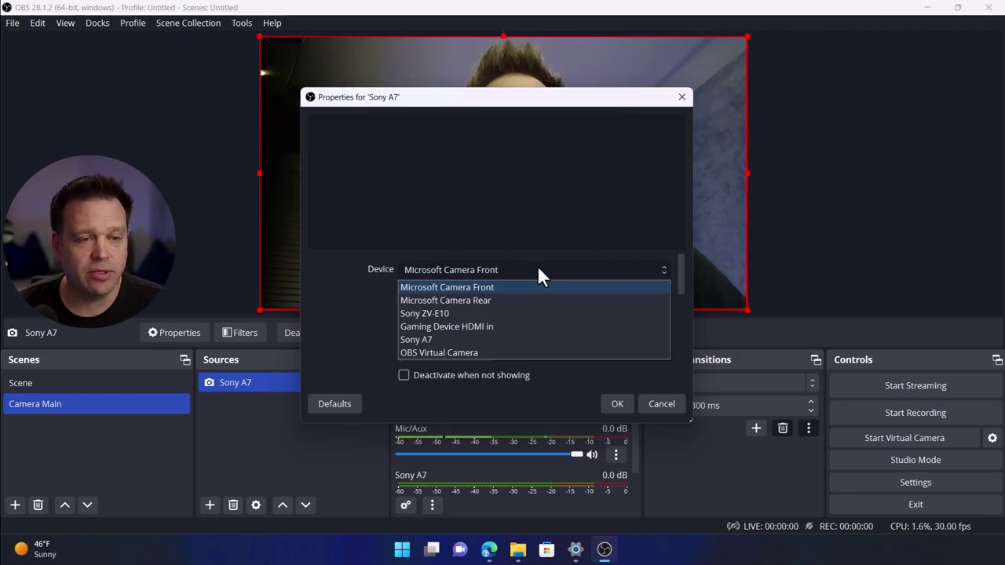
left_click(524, 337)
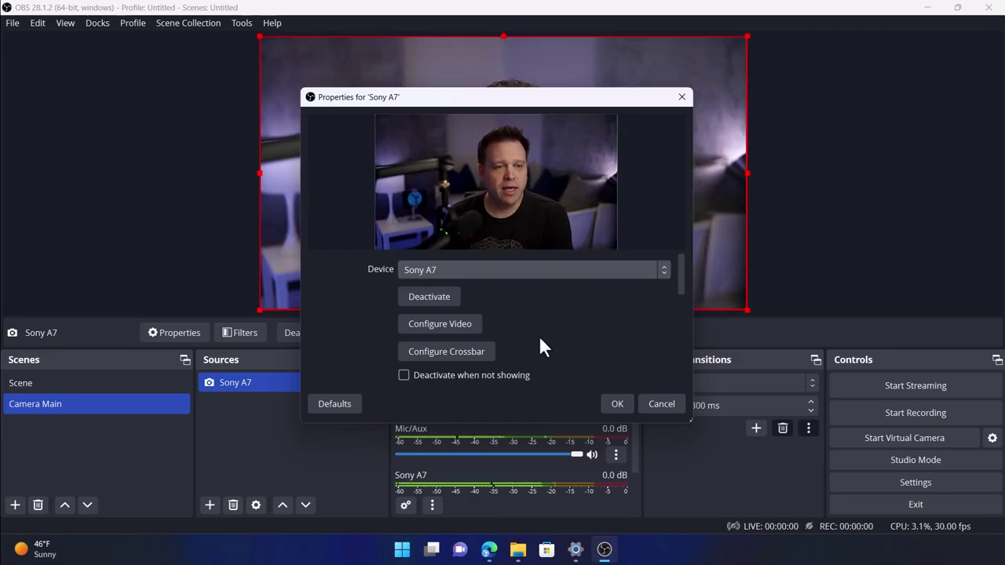
left_click(616, 404)
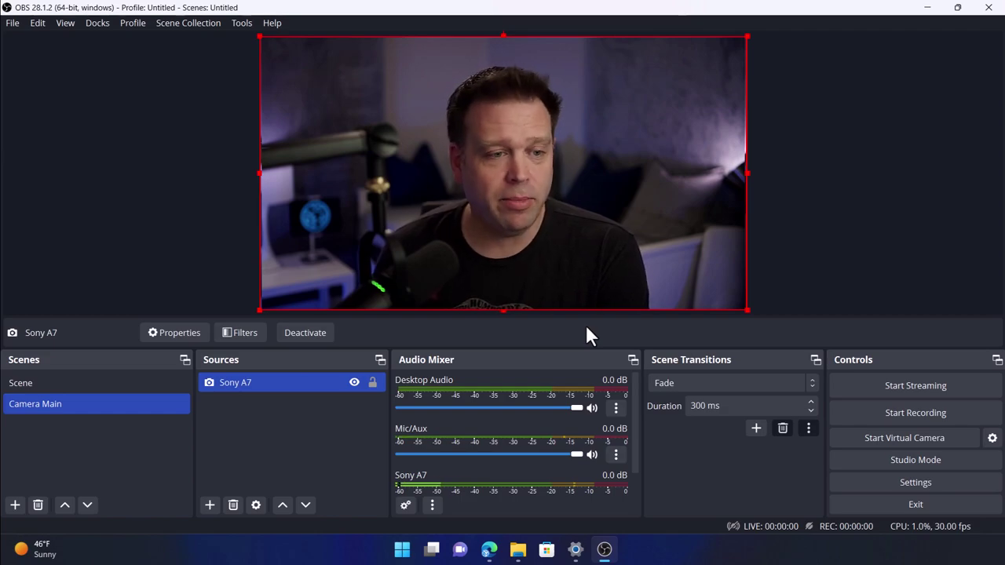
Add an Audio Input Capture source 'Shure Mv7' set to Microphone (2- Shure MV7)
left_click(209, 505)
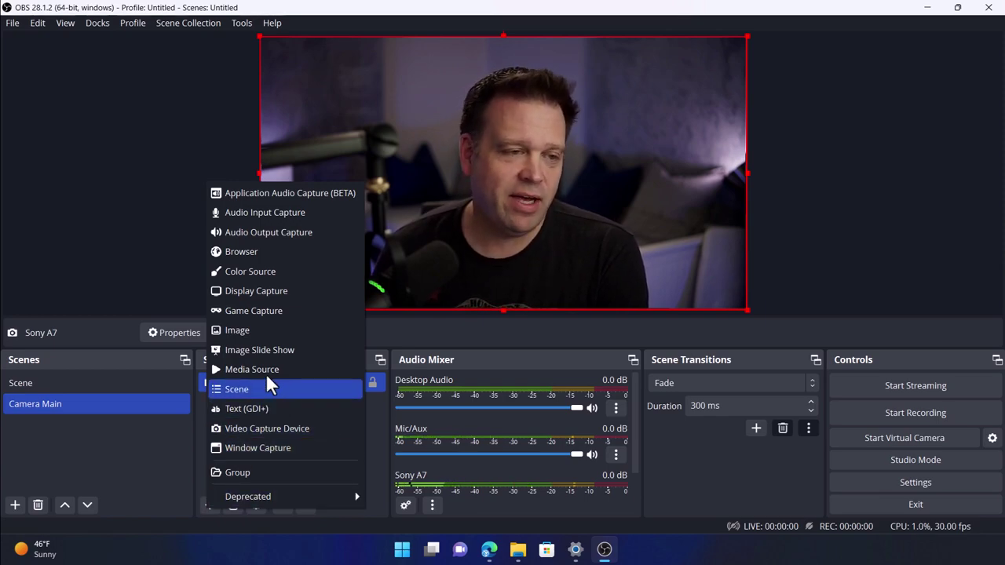
left_click(266, 212)
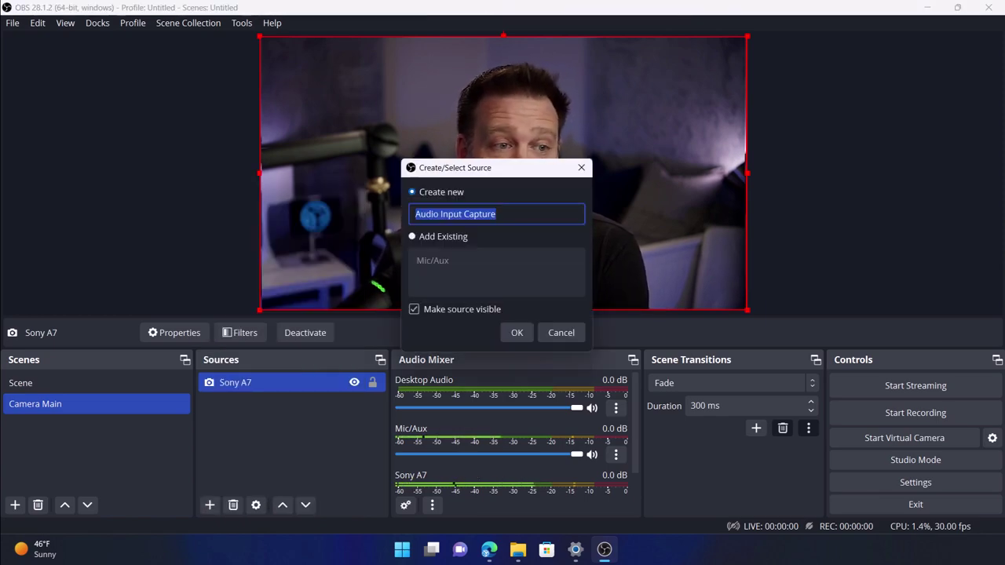
type("S")
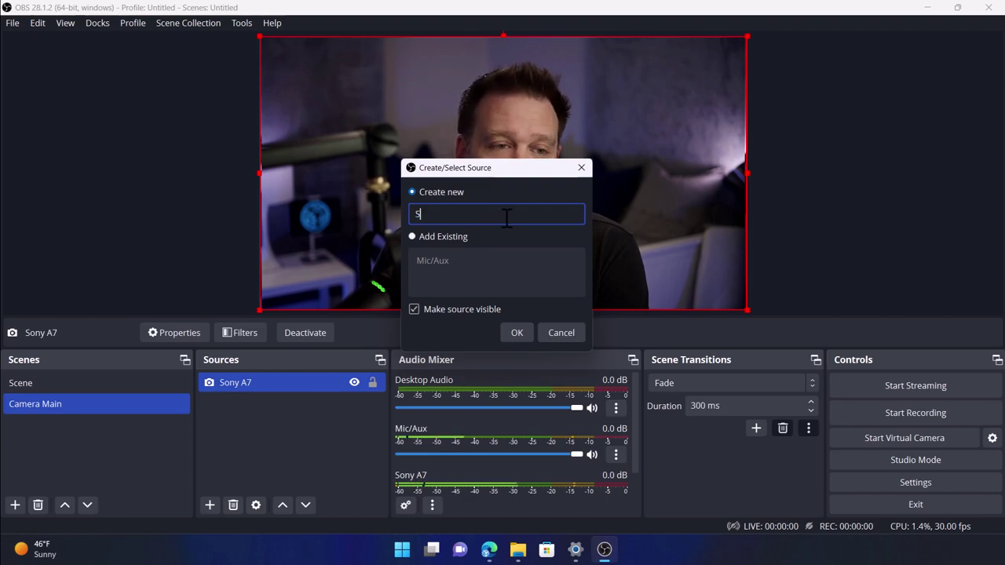
type("hure")
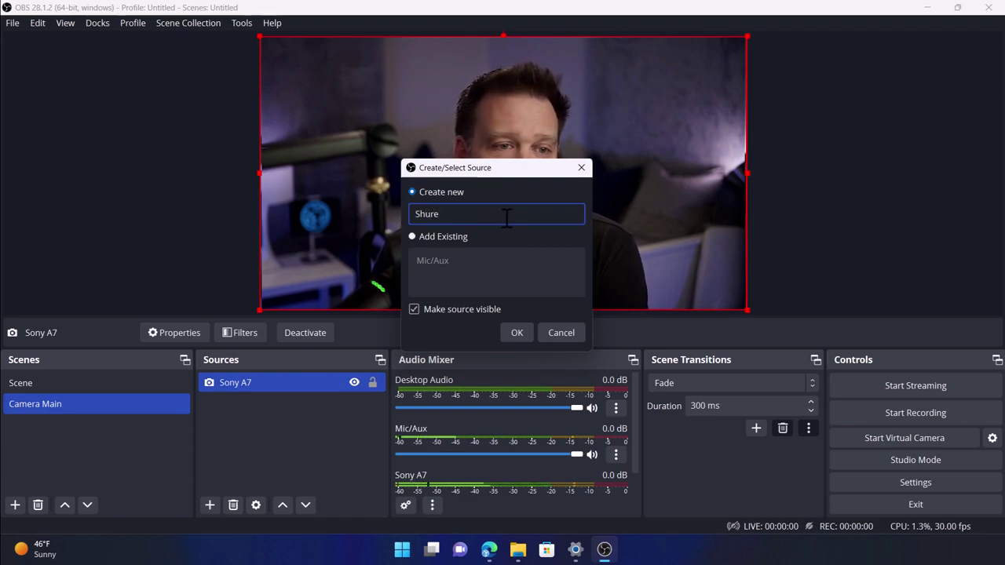
type(" Mv7")
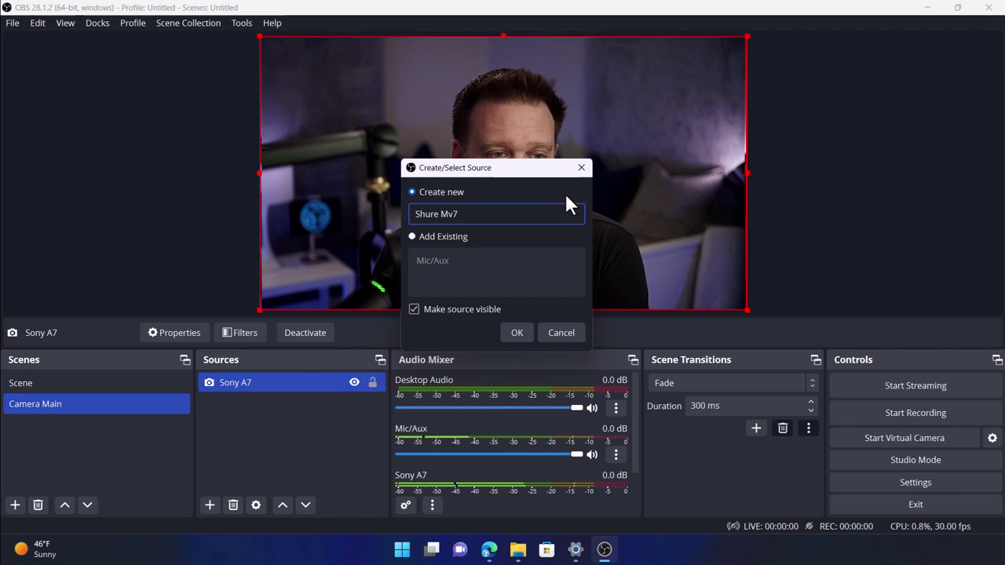
left_click(517, 332)
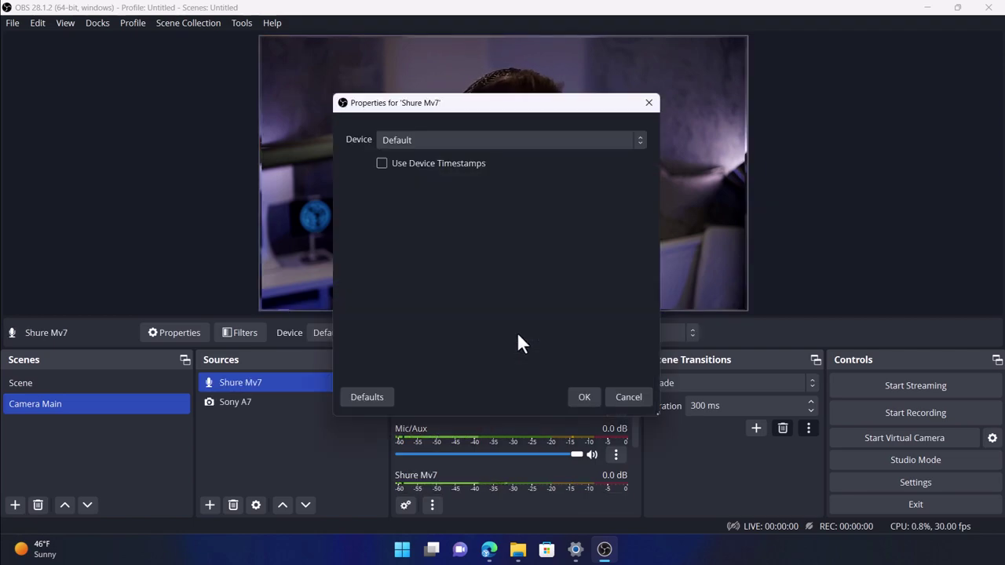
left_click(567, 138)
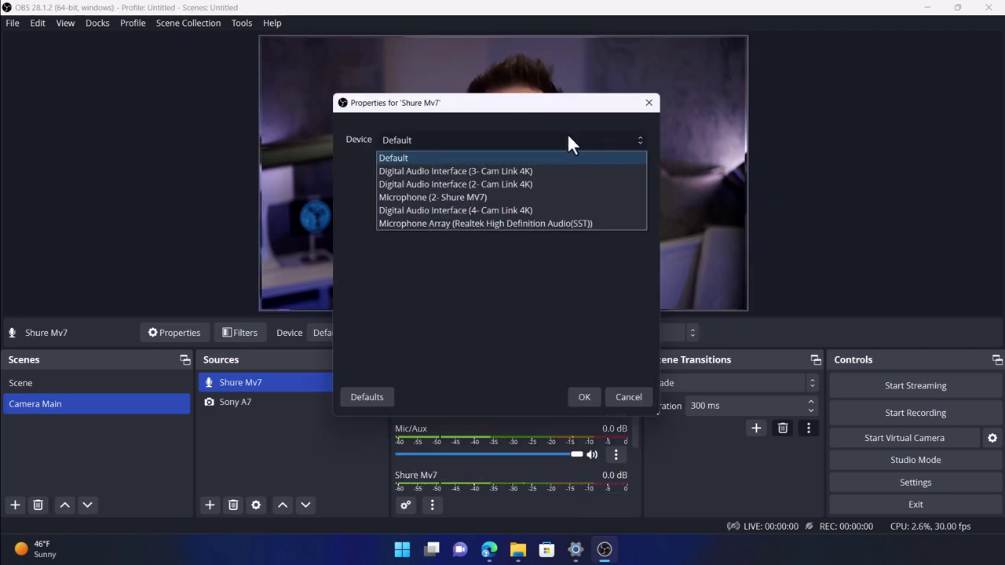
left_click(533, 197)
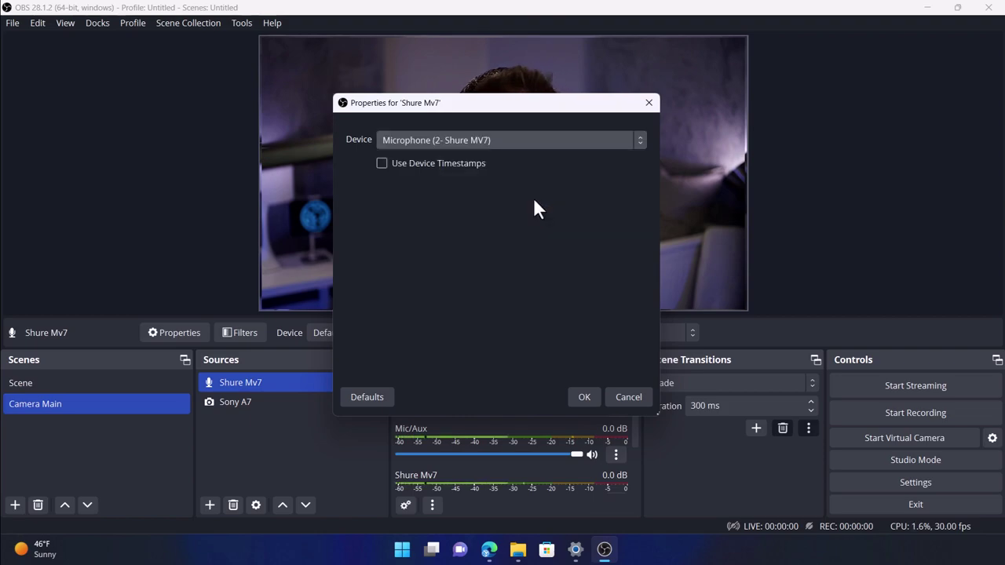
left_click(576, 394)
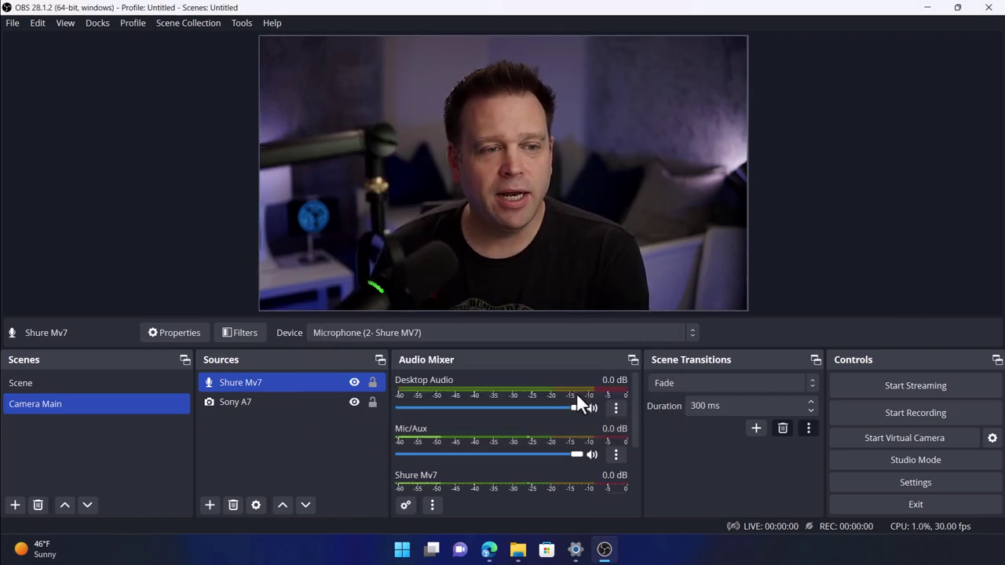
Mute the Mic/Aux and Desktop Audio channels in the Audio Mixer
left_click(590, 455)
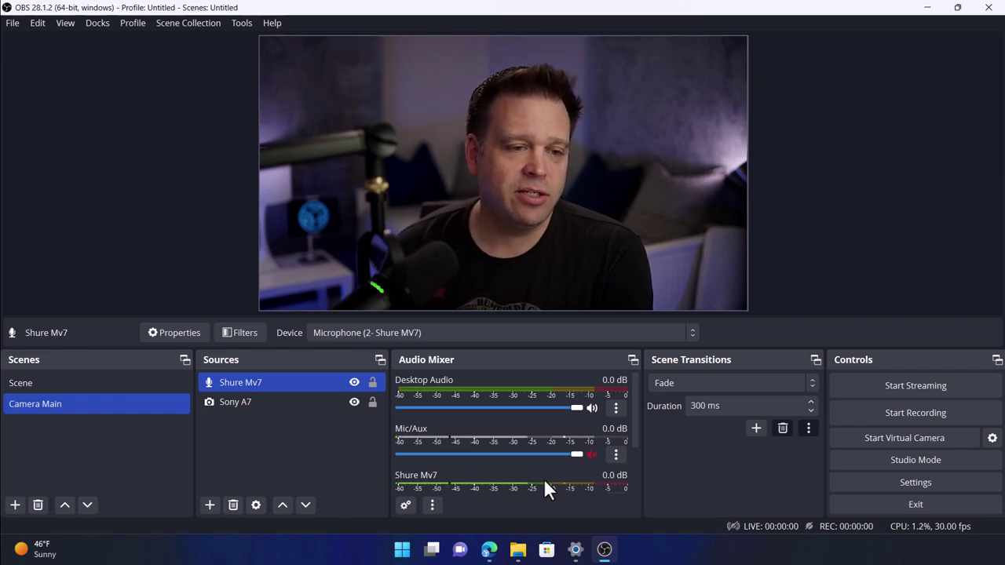
left_click(591, 407)
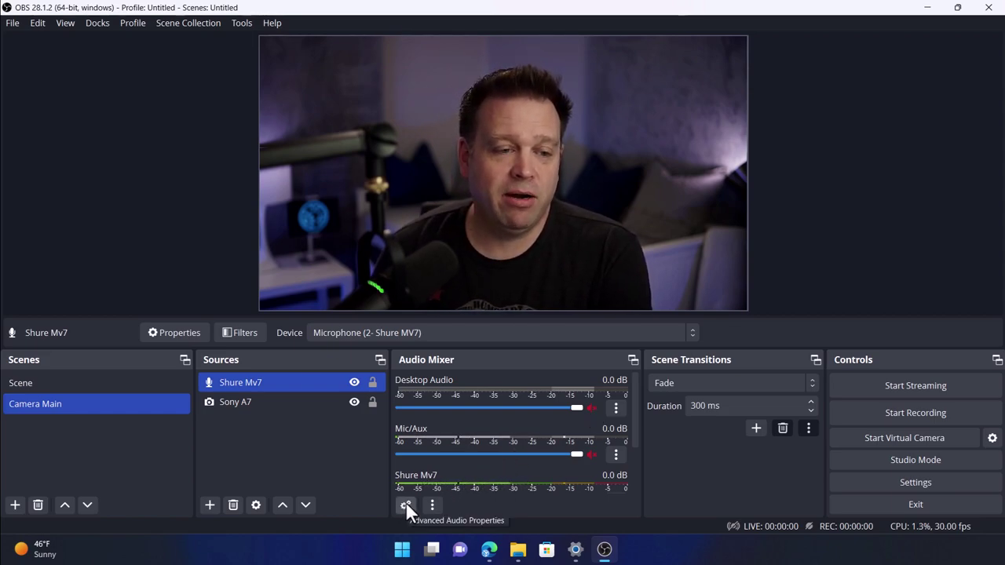
left_click(275, 442)
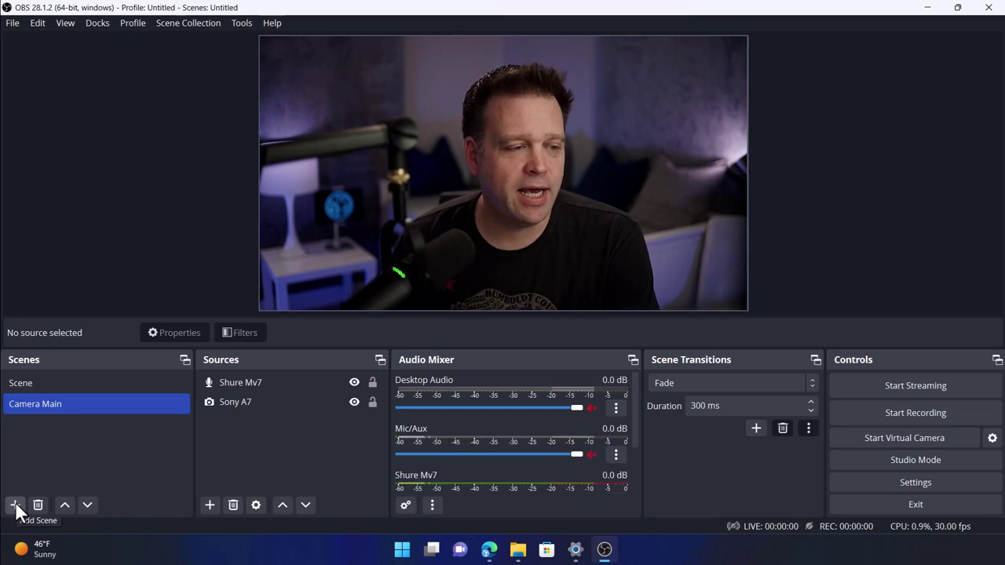
Create a third scene named 'Demo with Camera'
left_click(15, 502)
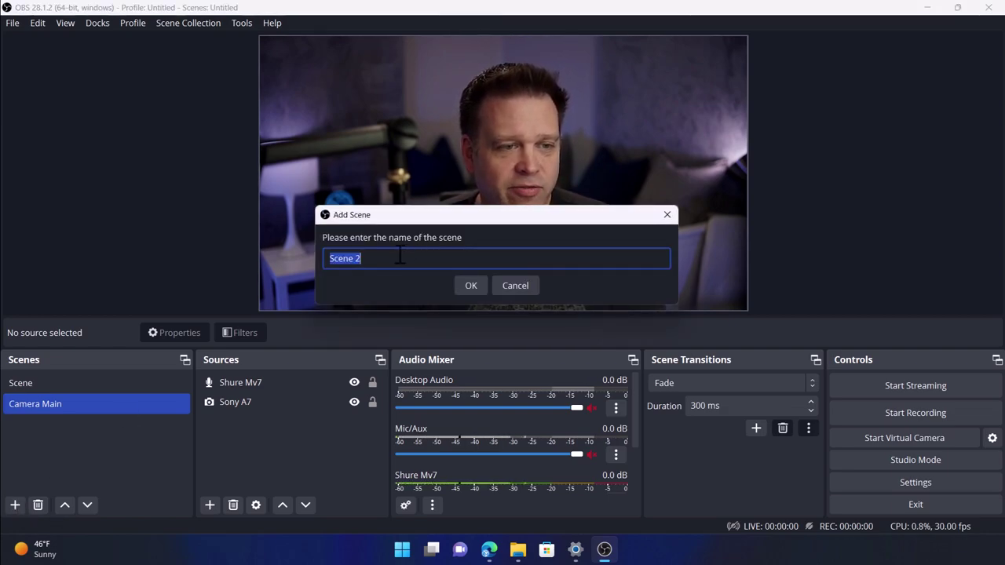
type("Demo")
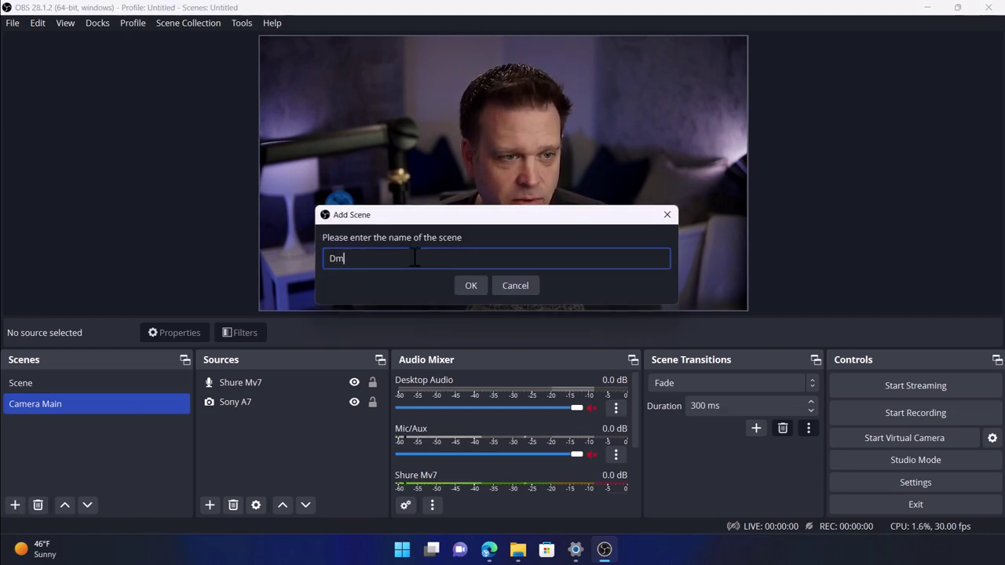
type(" wi")
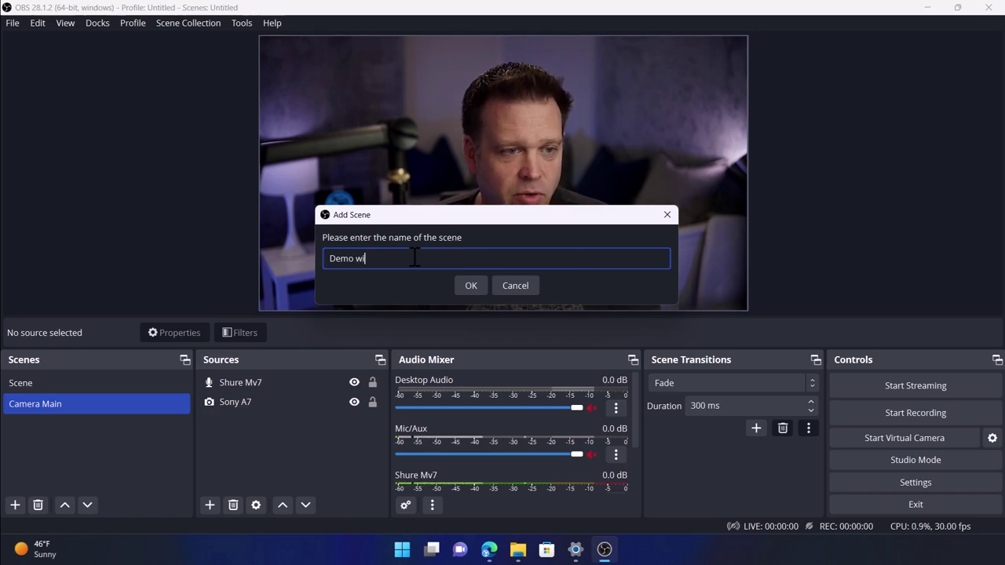
type("th Camera")
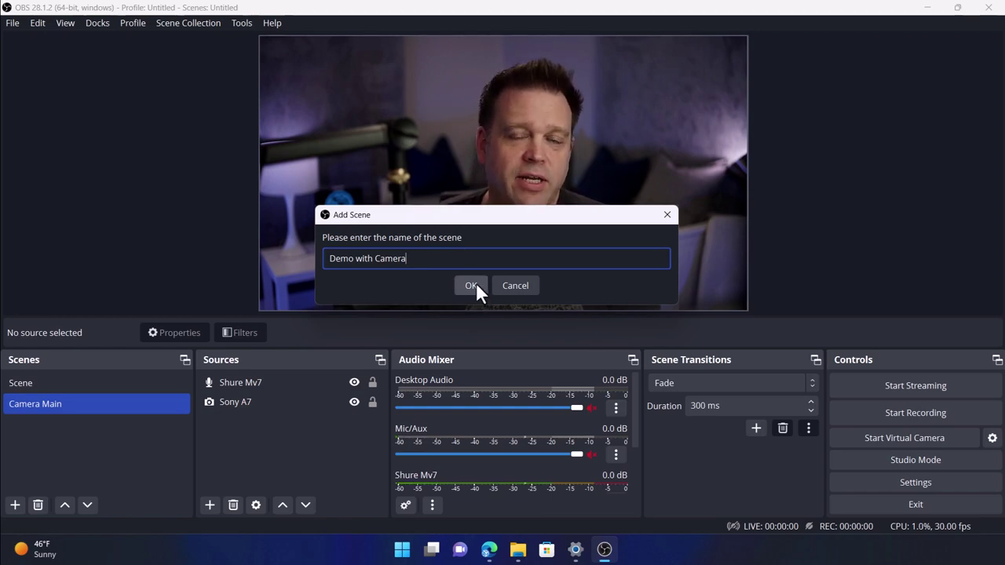
left_click(476, 284)
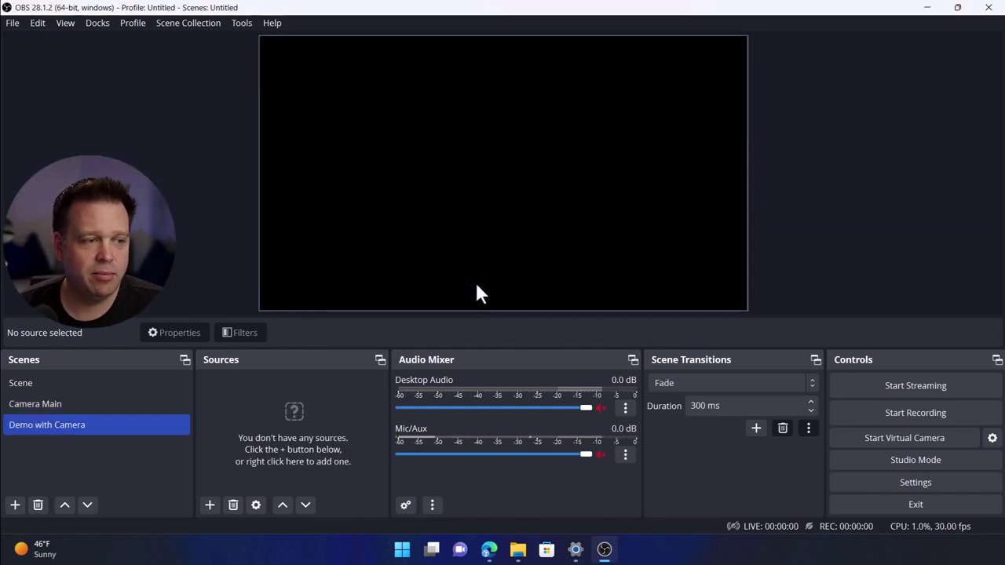
Add a Display Capture source 'Right Monitor' capturing Display 2 (1920x1080 @ 295,-1091)
left_click(209, 504)
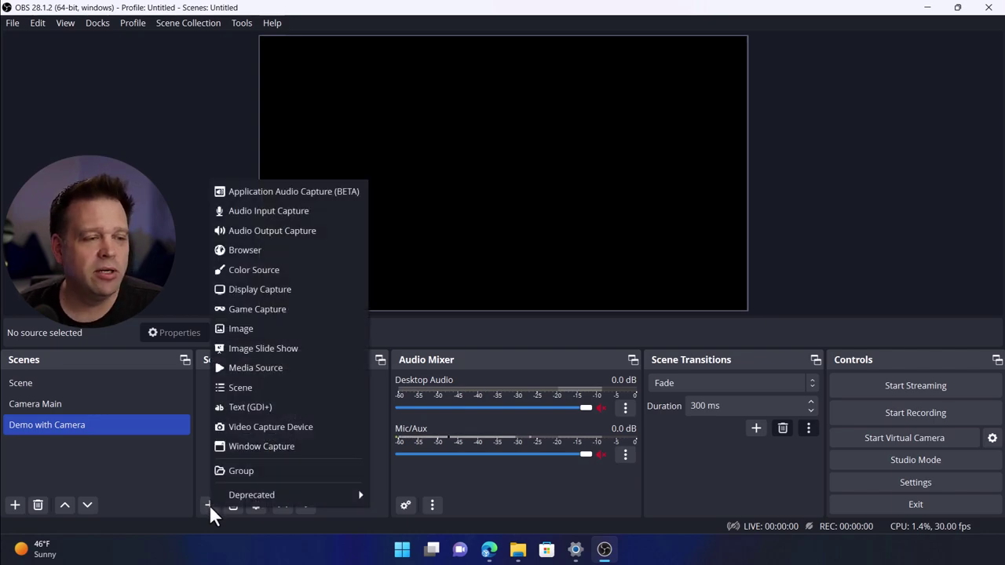
left_click(288, 290)
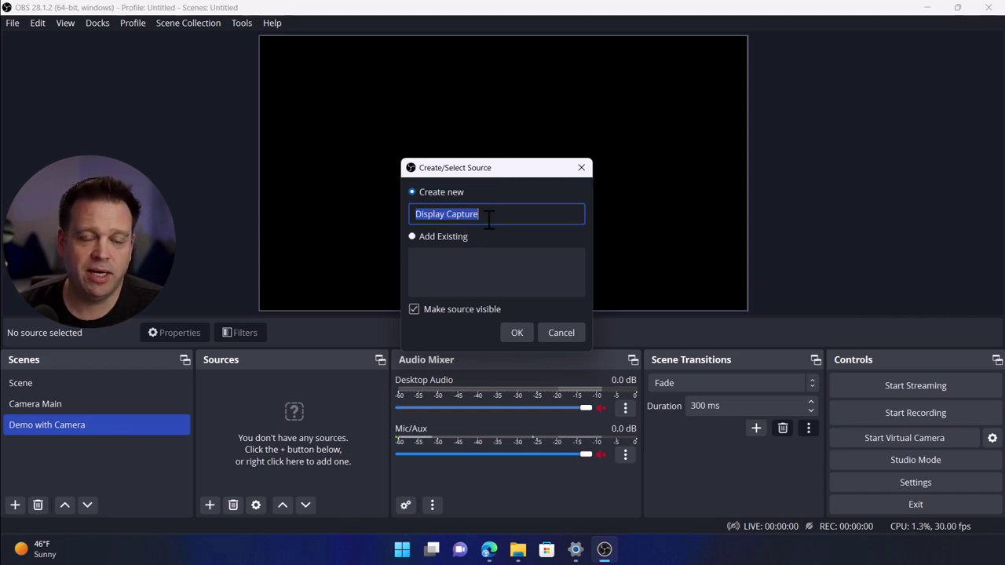
type("Right")
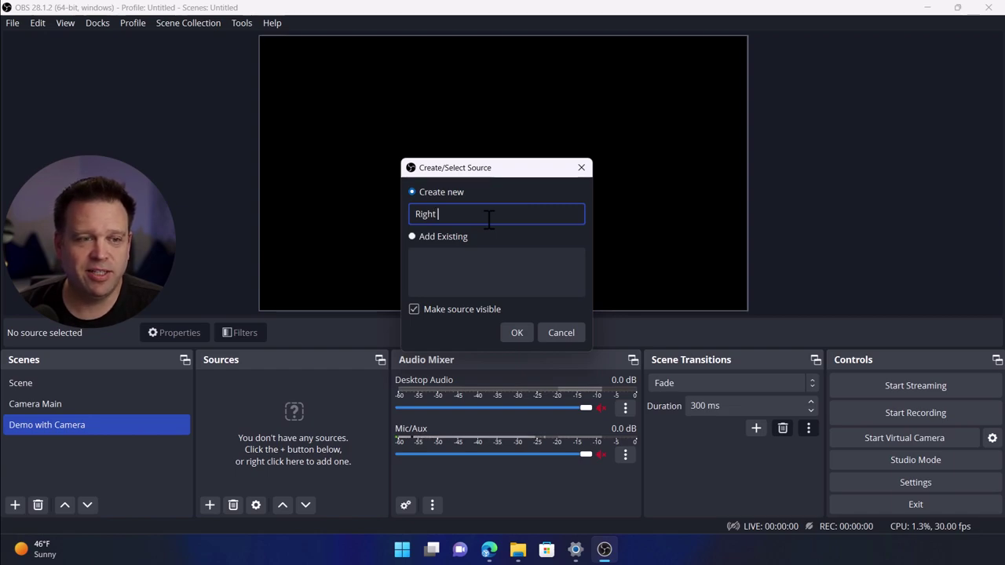
type(" Mon")
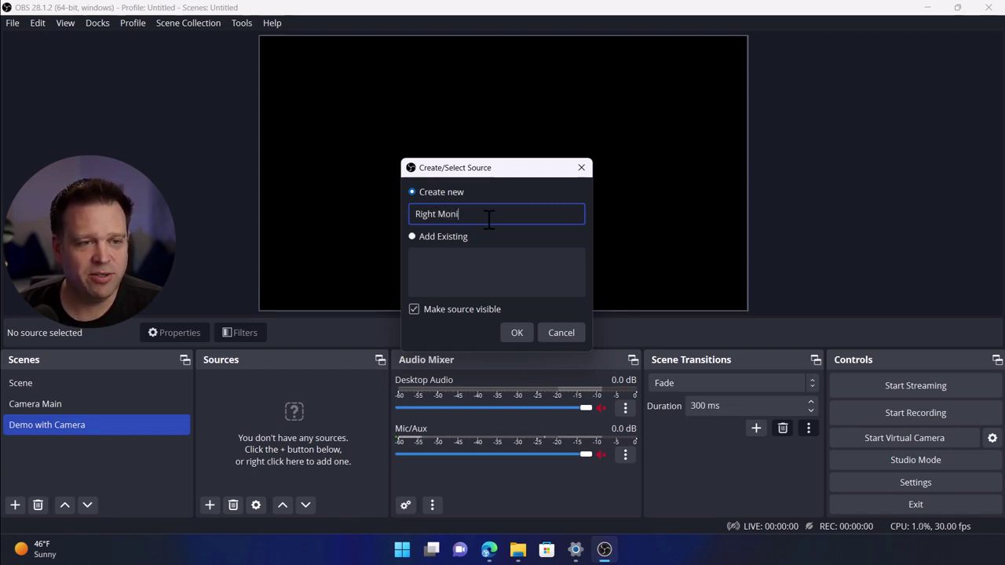
type("itor")
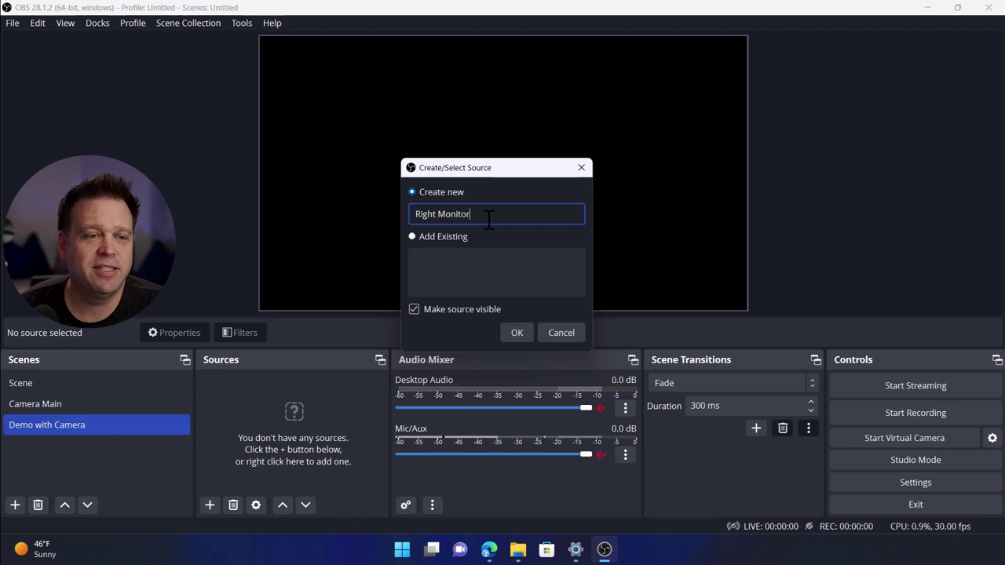
key("Return")
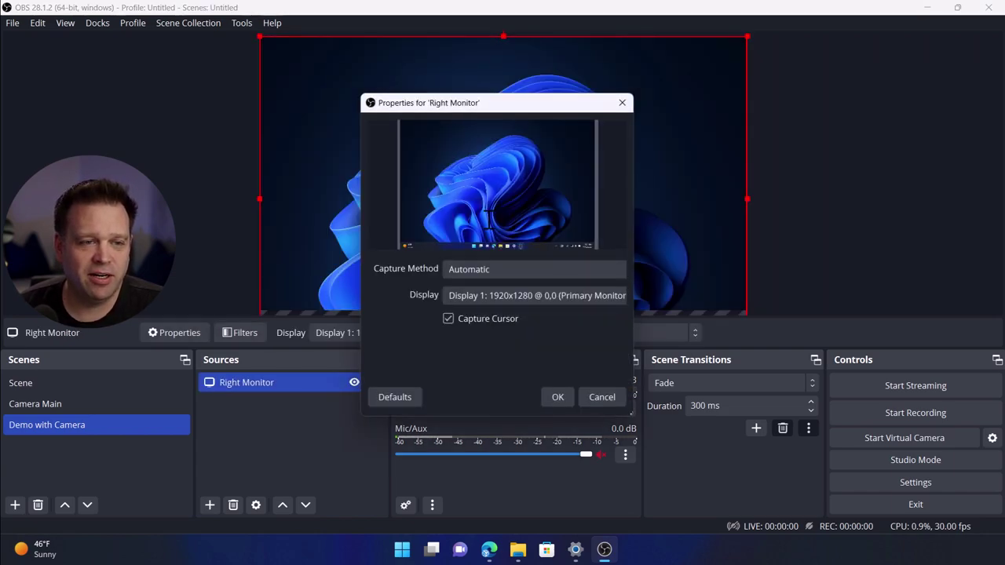
left_click(541, 298)
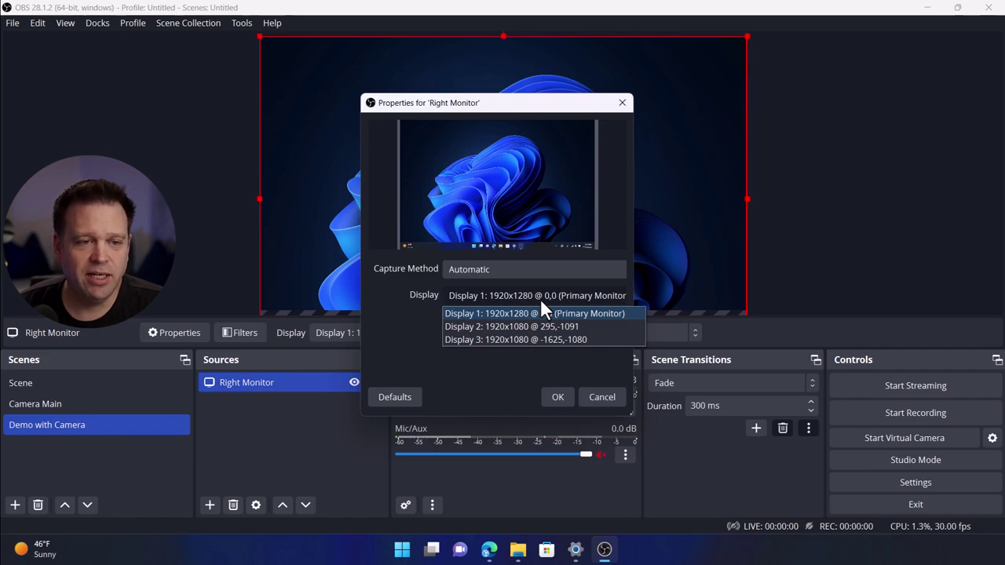
left_click(536, 340)
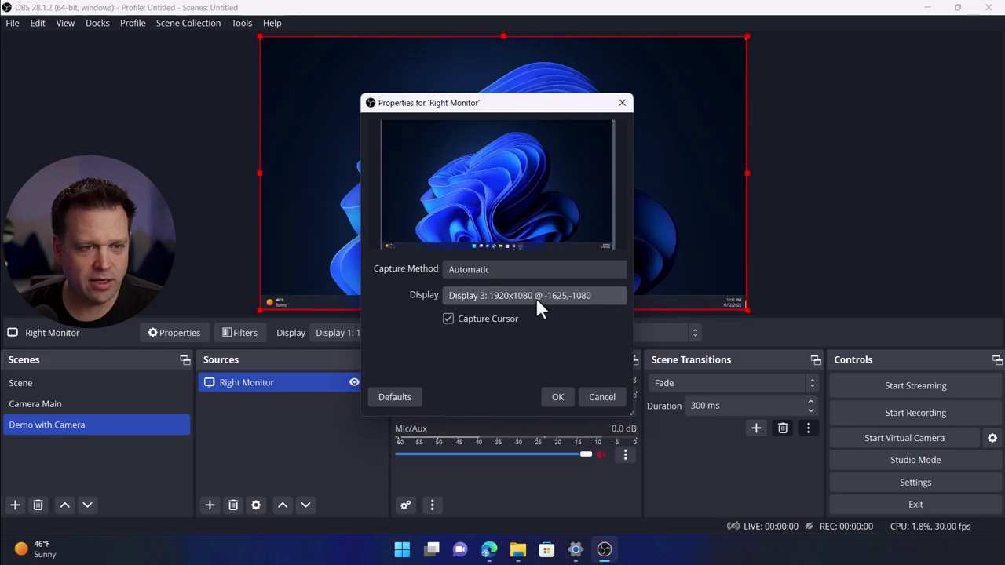
left_click(536, 298)
left_click(534, 326)
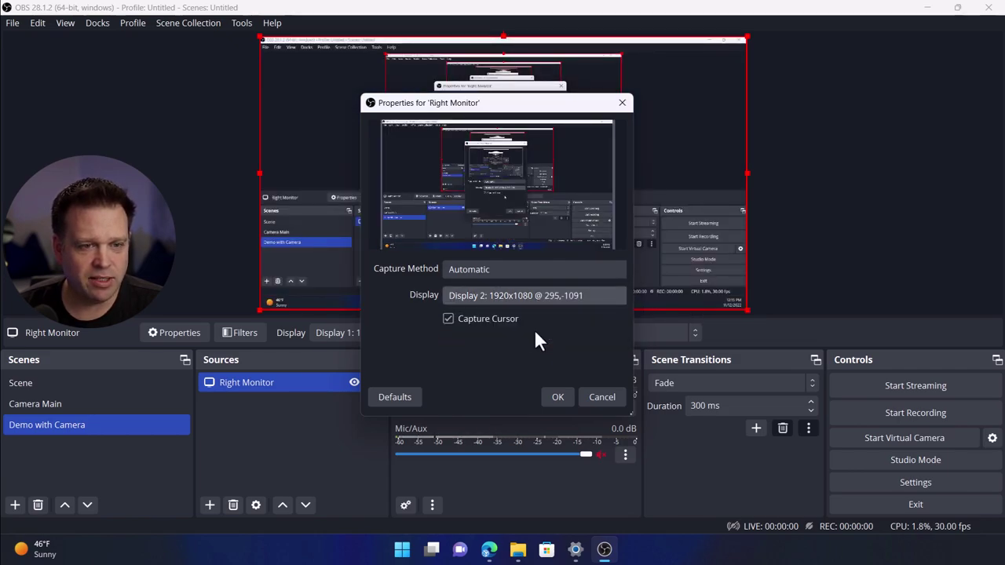
left_click(554, 391)
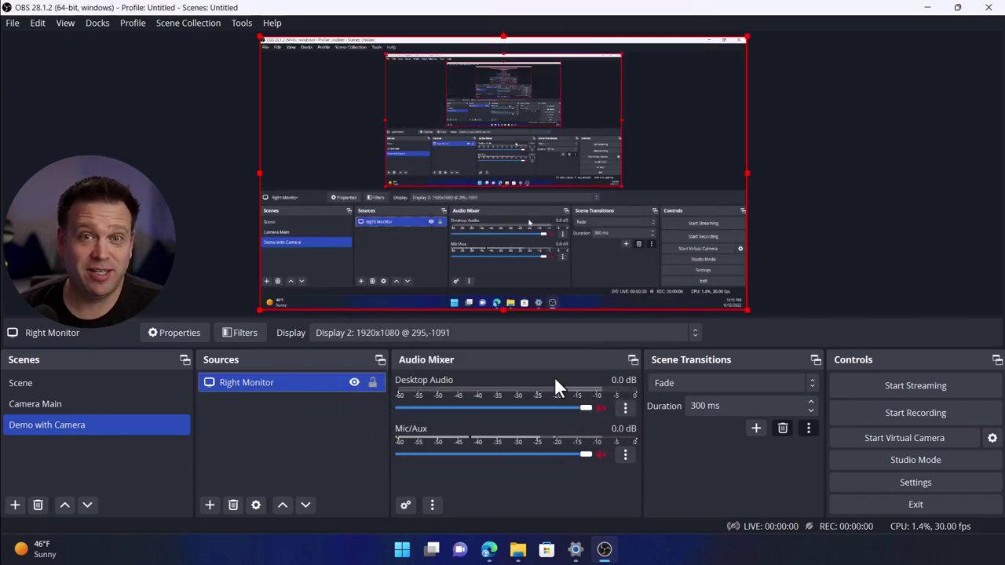
Add the existing Sony A7 camera source and shrink it to a small inset
left_click(208, 505)
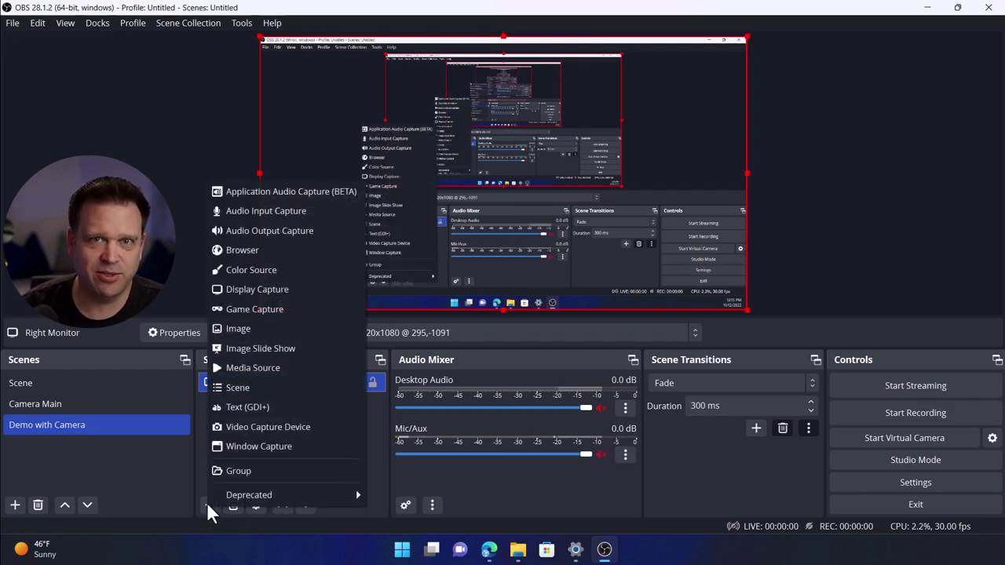
left_click(256, 426)
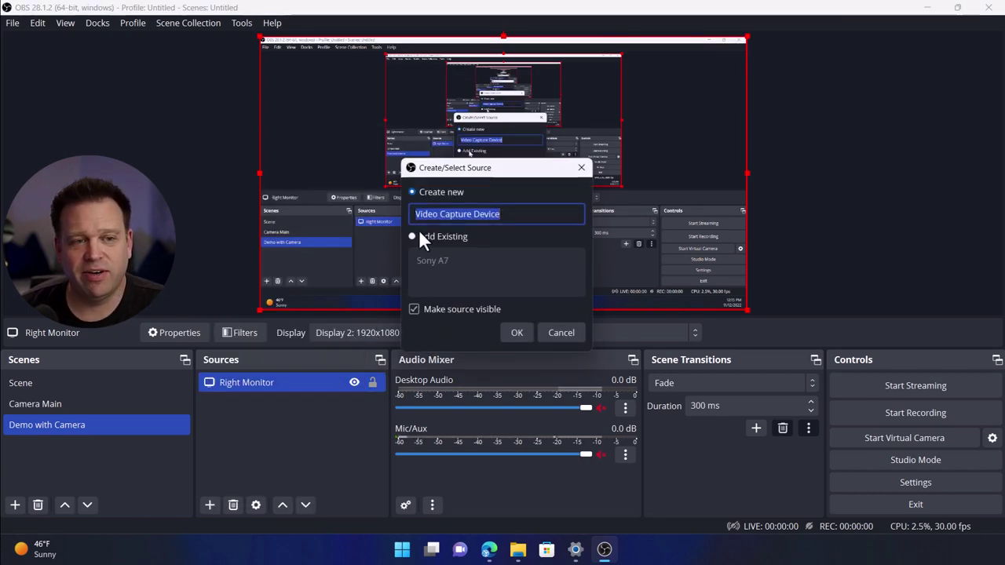
left_click(411, 237)
left_click(423, 257)
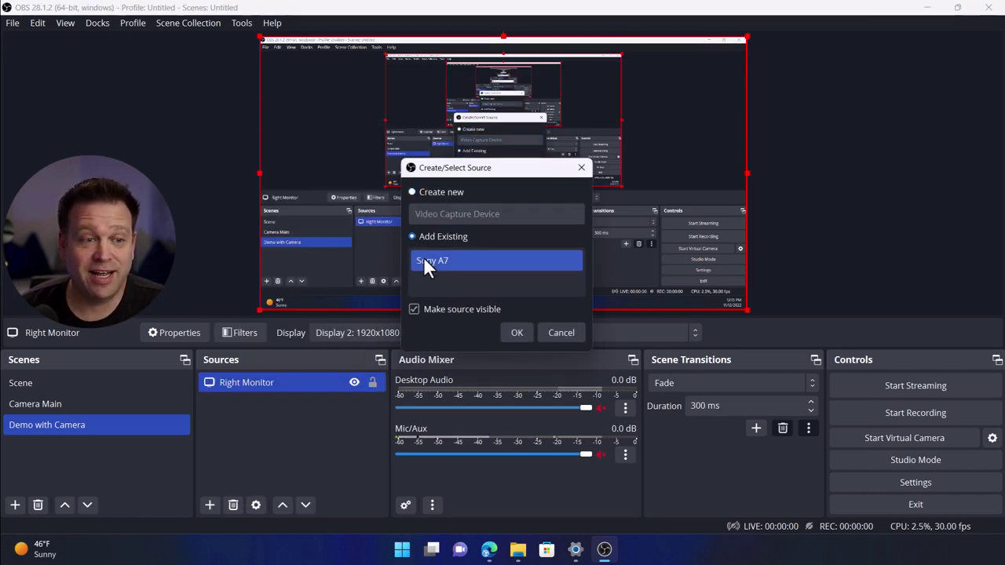
left_click(514, 334)
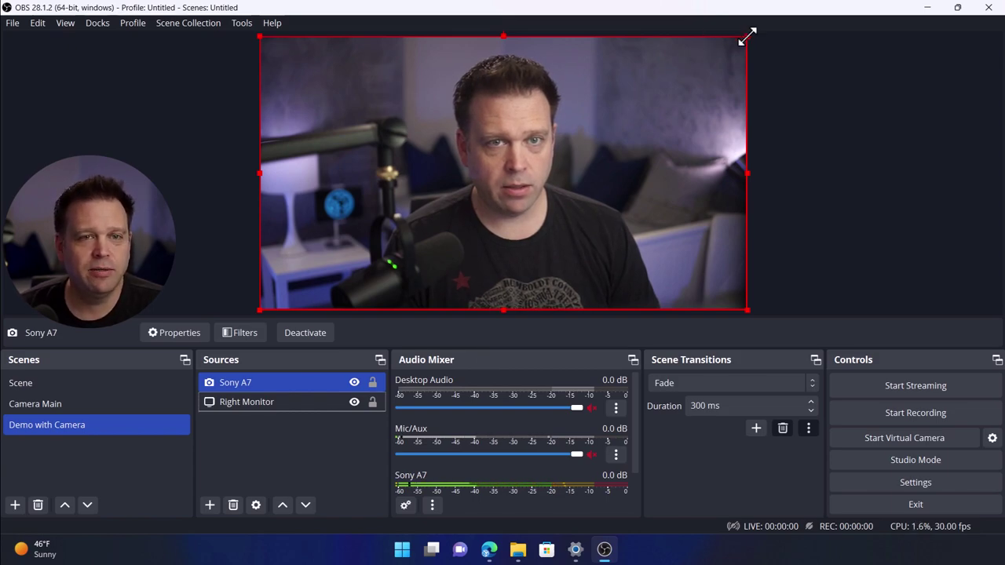
left_click_drag(748, 36, 345, 279)
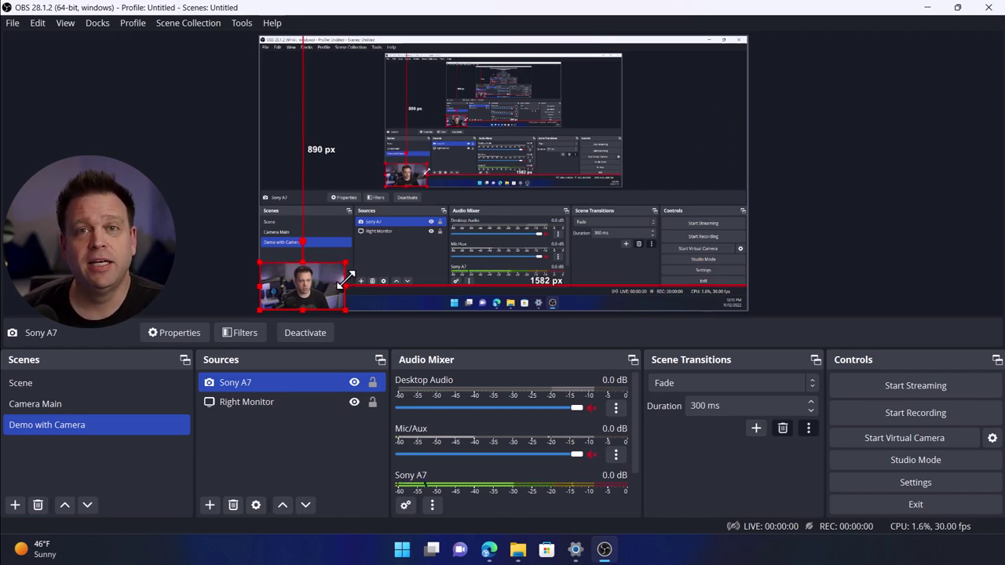
Shrink the Right Monitor capture and reposition it and the camera inset in the preview
left_click(394, 93)
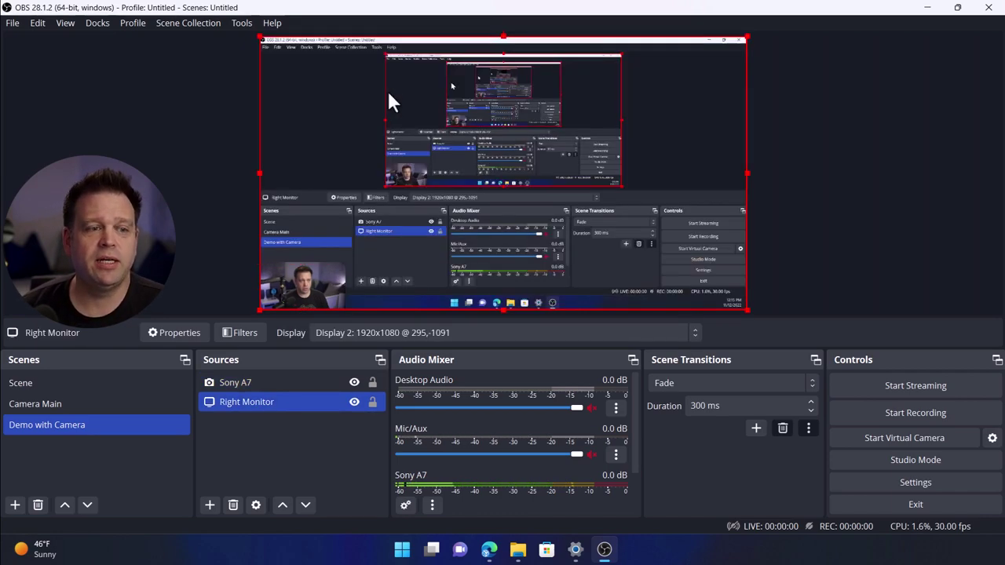
left_click_drag(262, 38, 327, 93)
left_click_drag(300, 286, 303, 182)
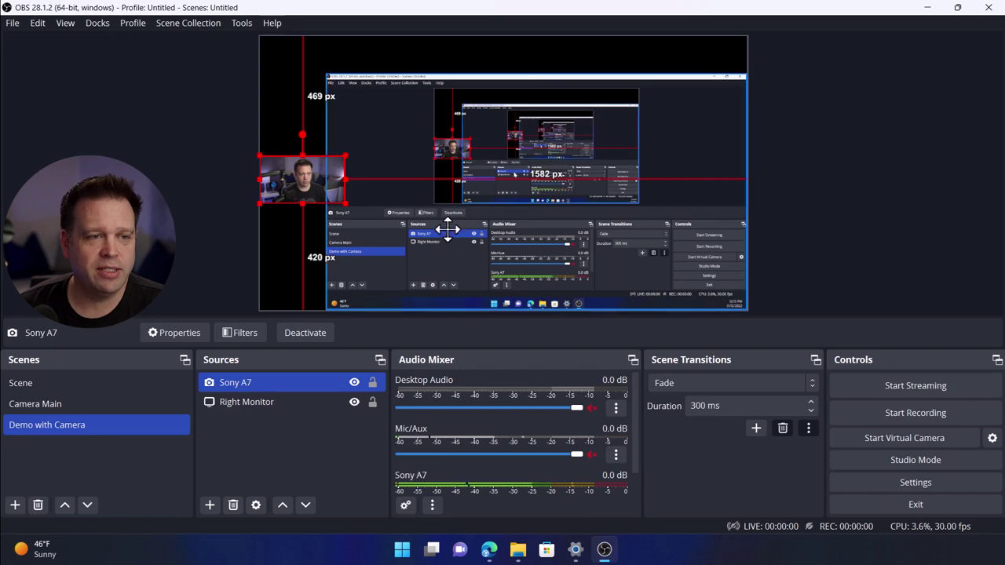
left_click_drag(448, 224, 446, 212)
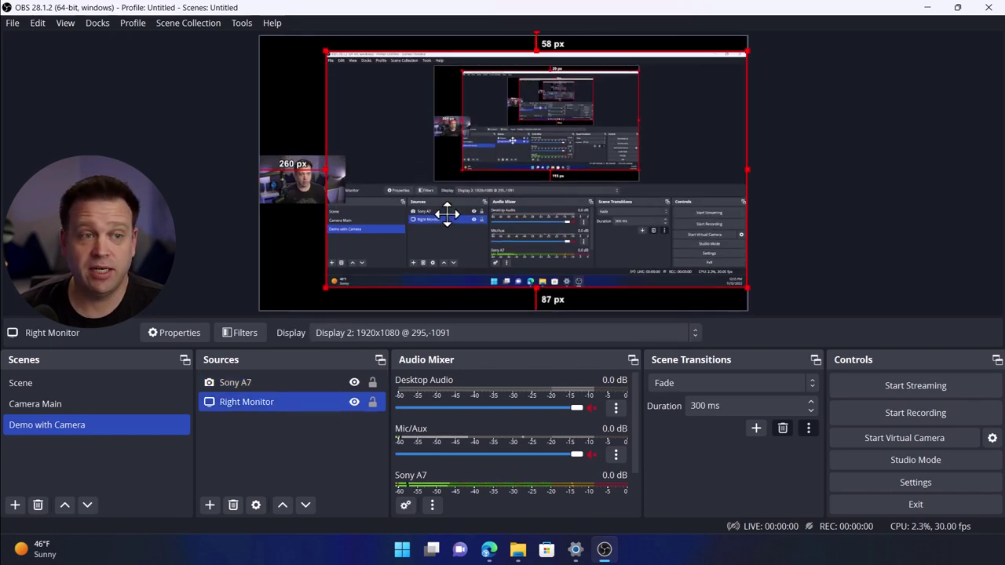
left_click(304, 241)
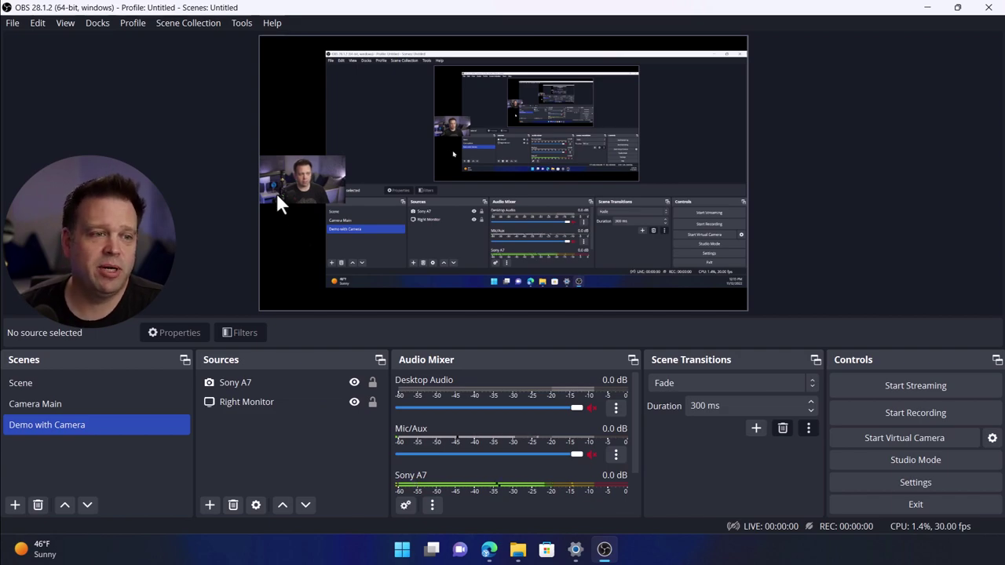
Add the existing Shure Mv7 audio input capture to the Demo with Camera scene
left_click(209, 505)
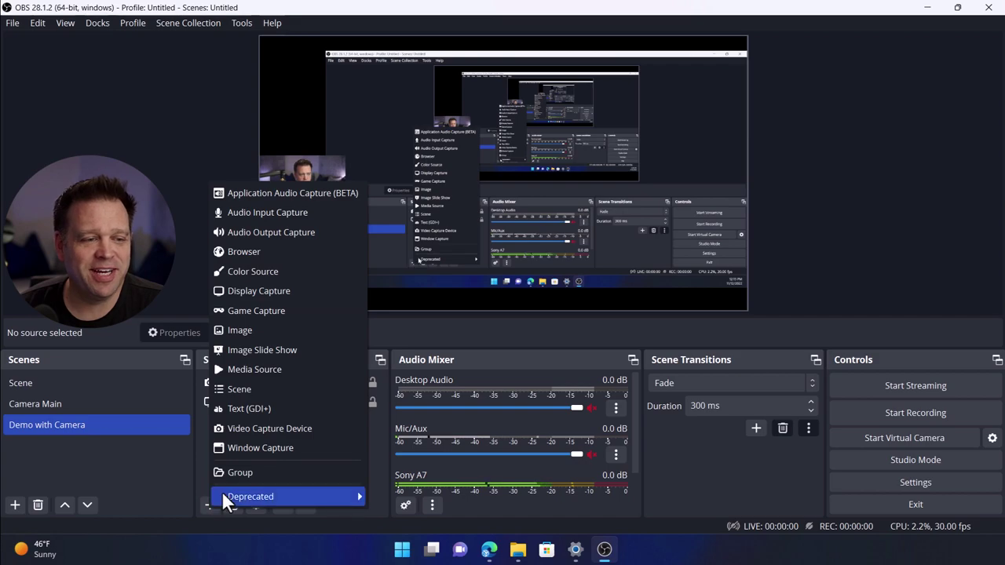
left_click(264, 215)
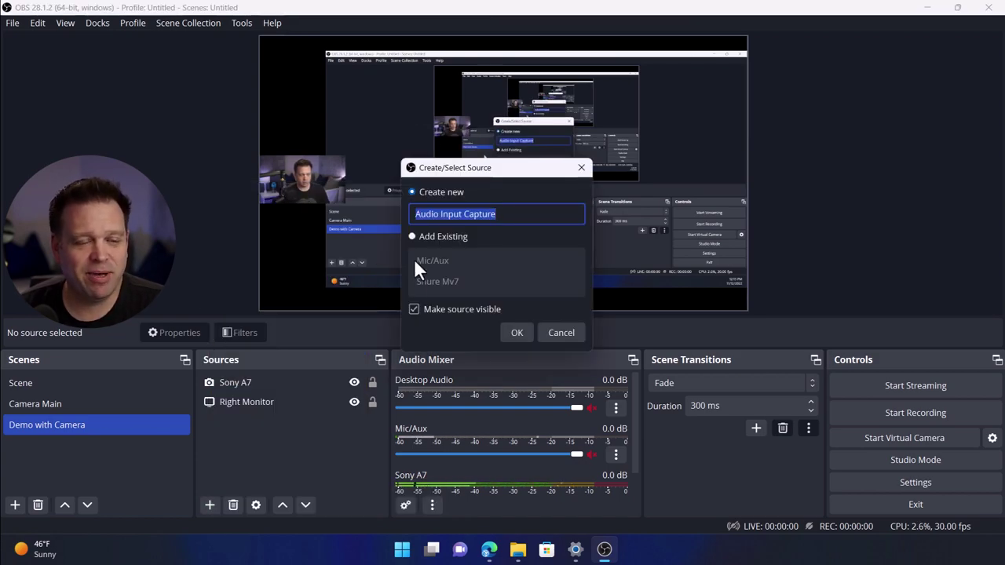
left_click(412, 236)
left_click(426, 281)
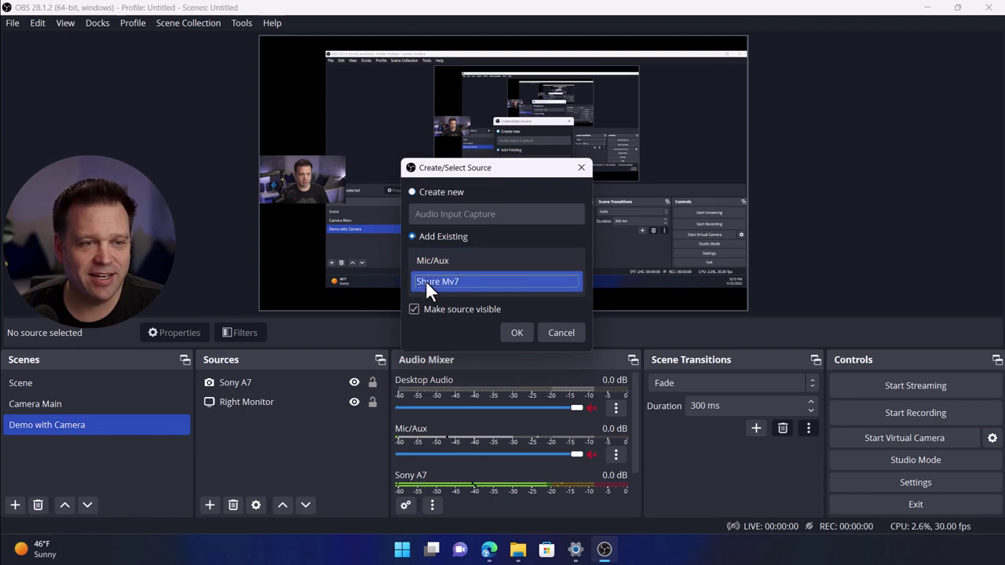
left_click(514, 333)
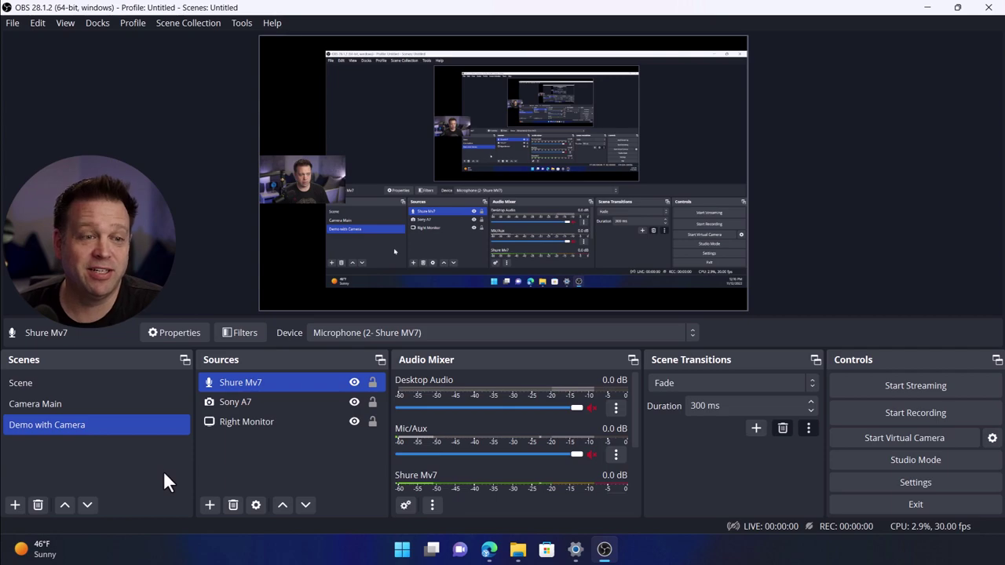
left_click(104, 402)
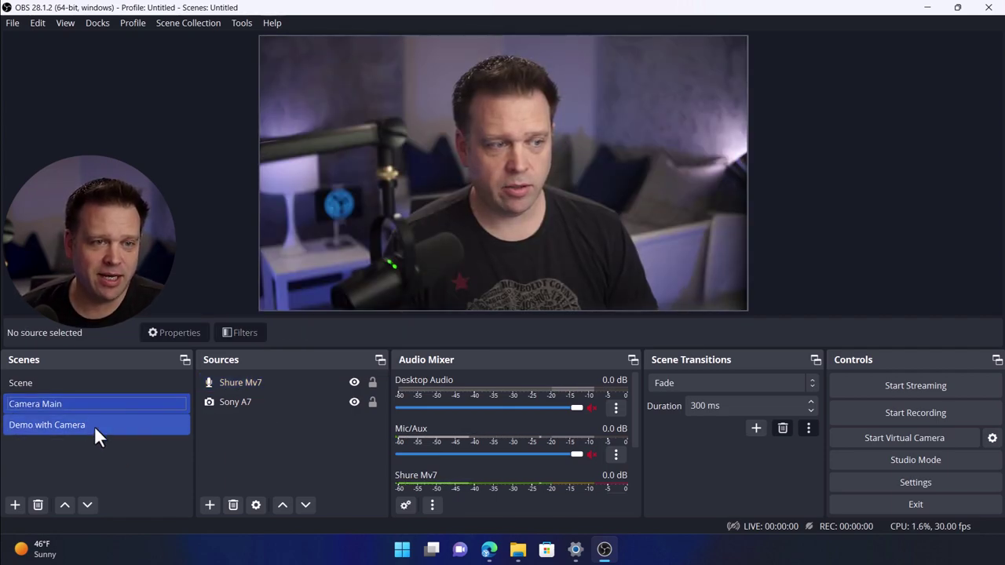
left_click(94, 426)
left_click(97, 404)
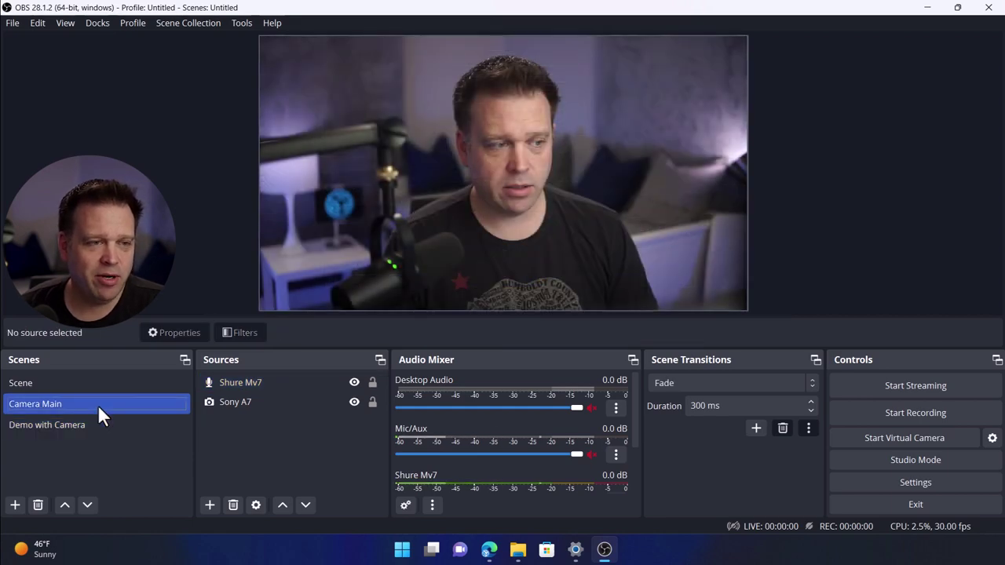
left_click(96, 428)
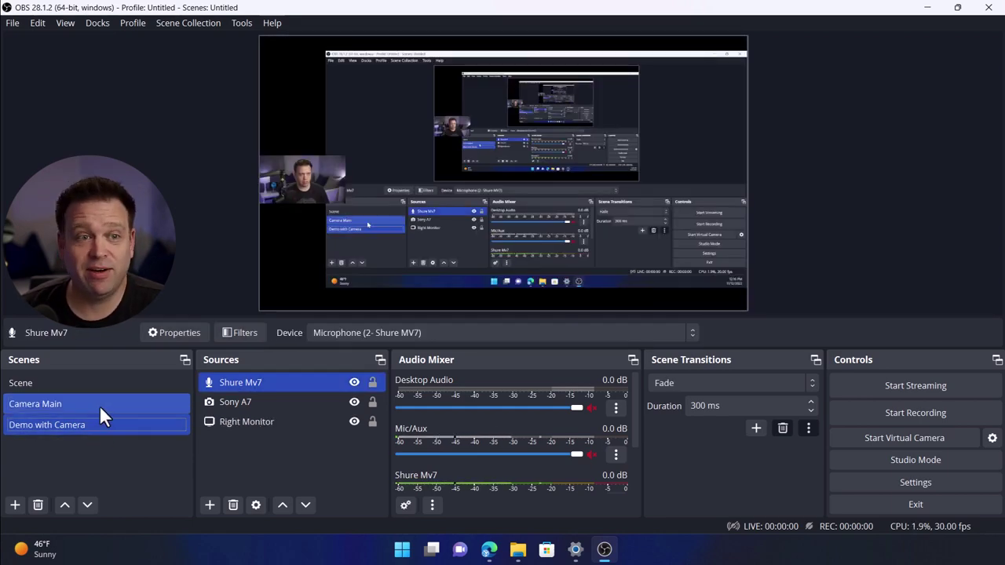
left_click(99, 405)
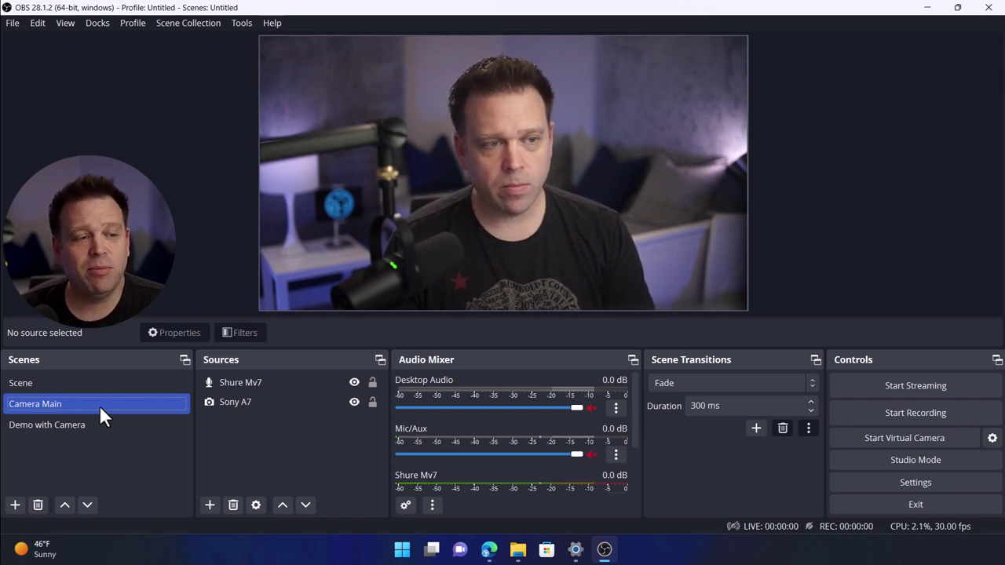
left_click(101, 422)
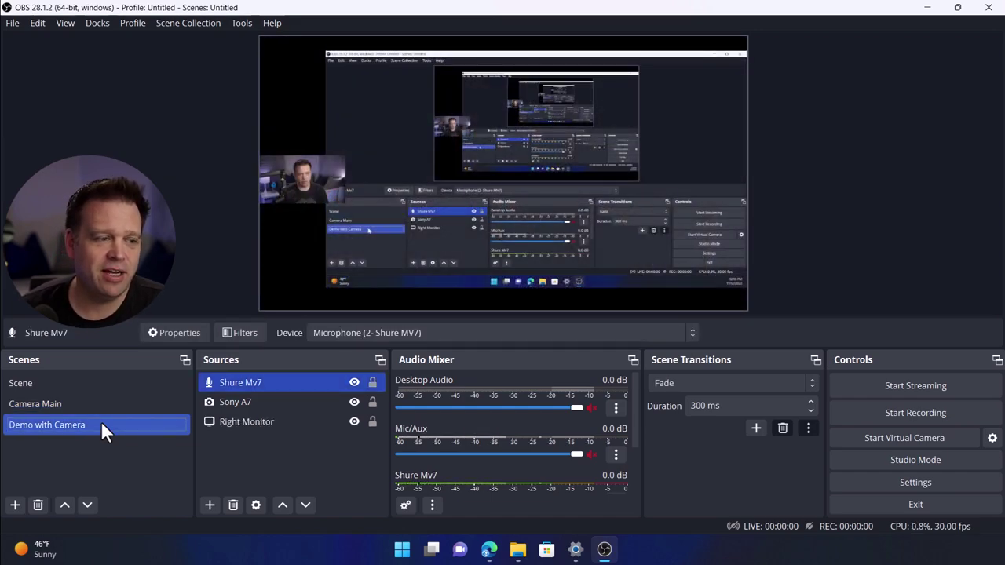
left_click(108, 398)
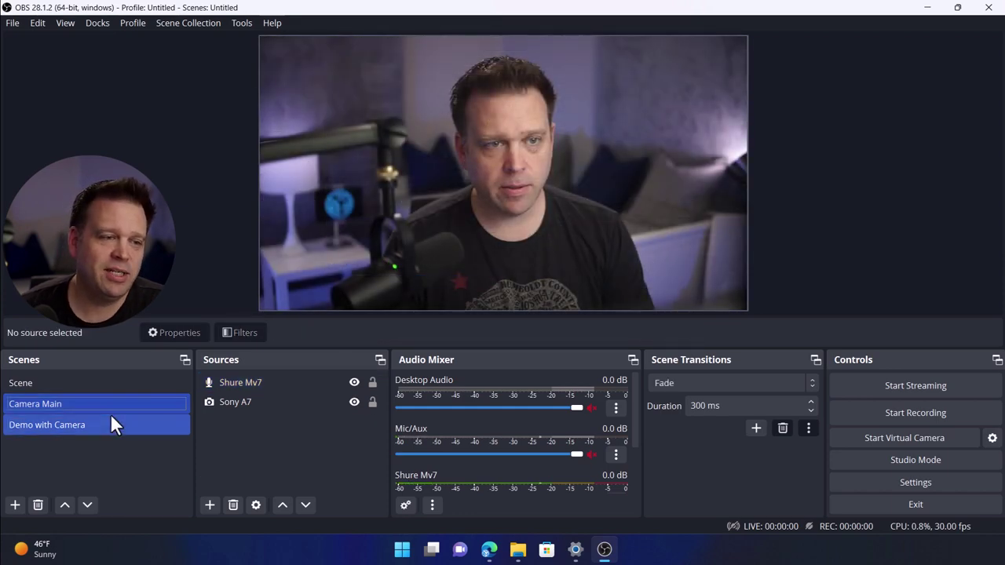
left_click(111, 418)
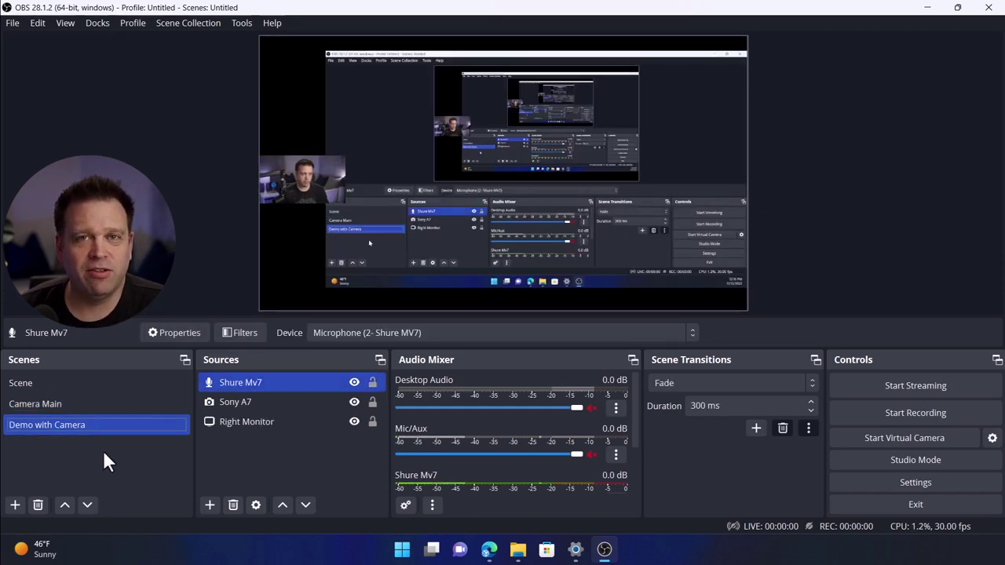
Create a new scene named 'Demo Full Screen'
left_click(15, 505)
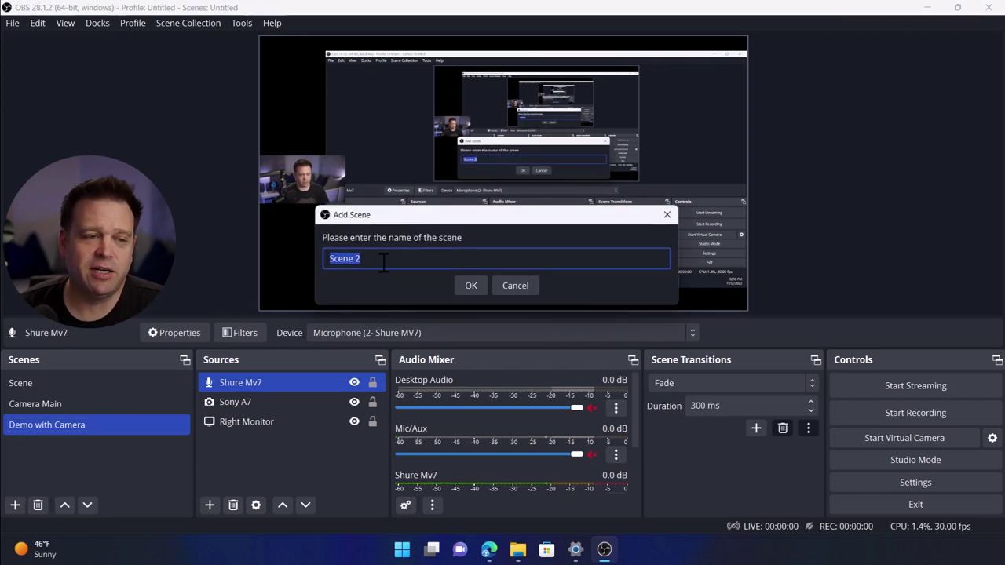
type("De")
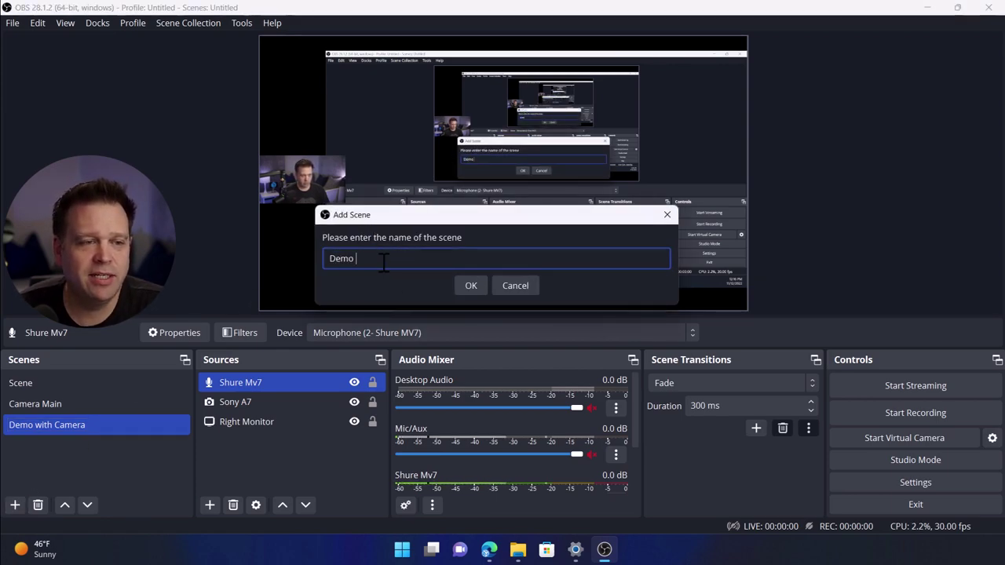
type("mo ")
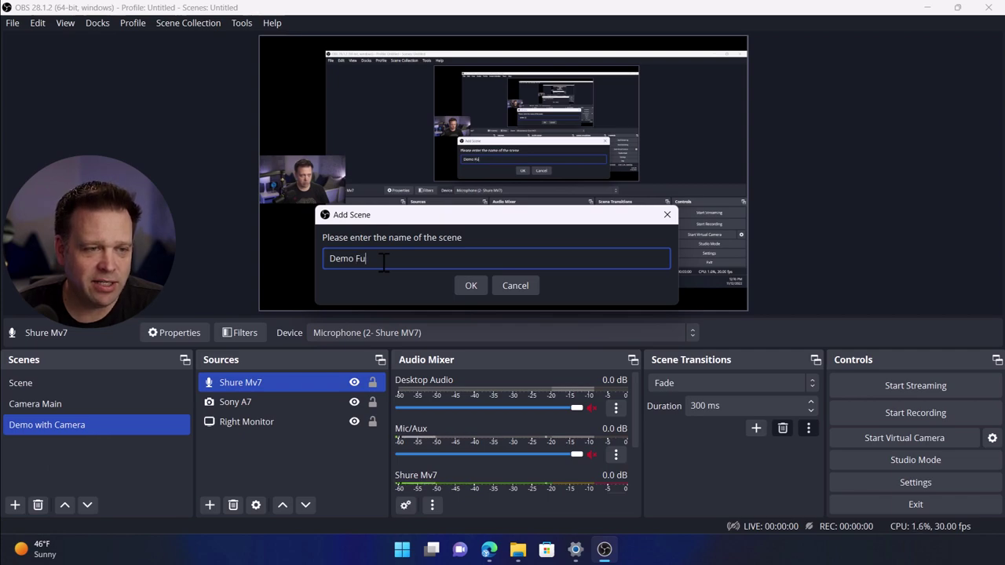
type("Full Sc")
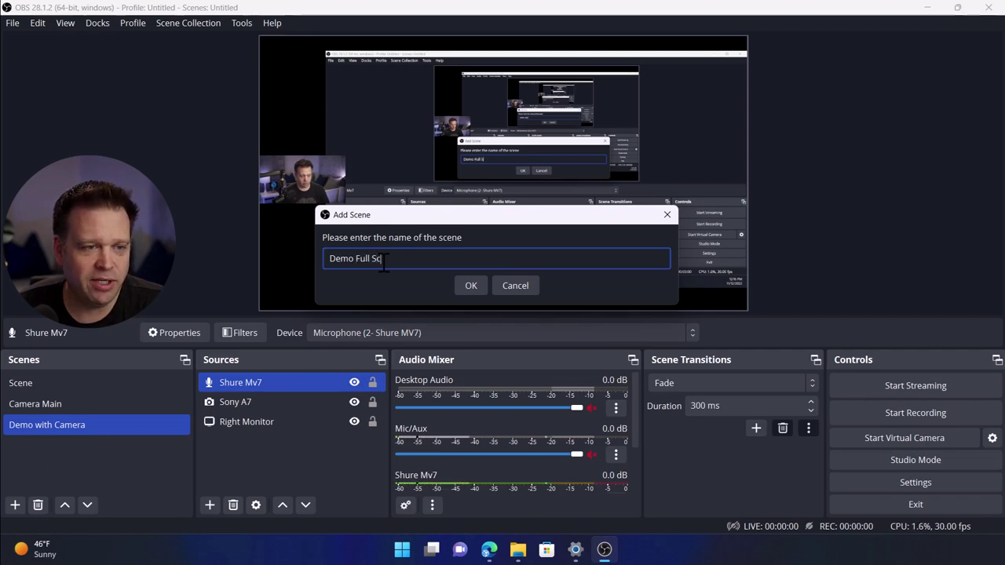
type("reen")
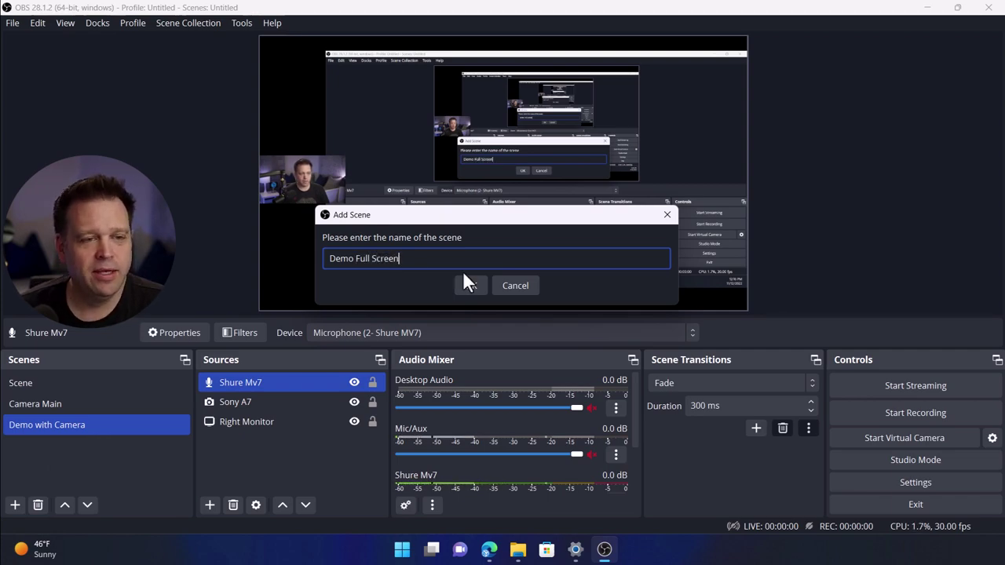
left_click(470, 285)
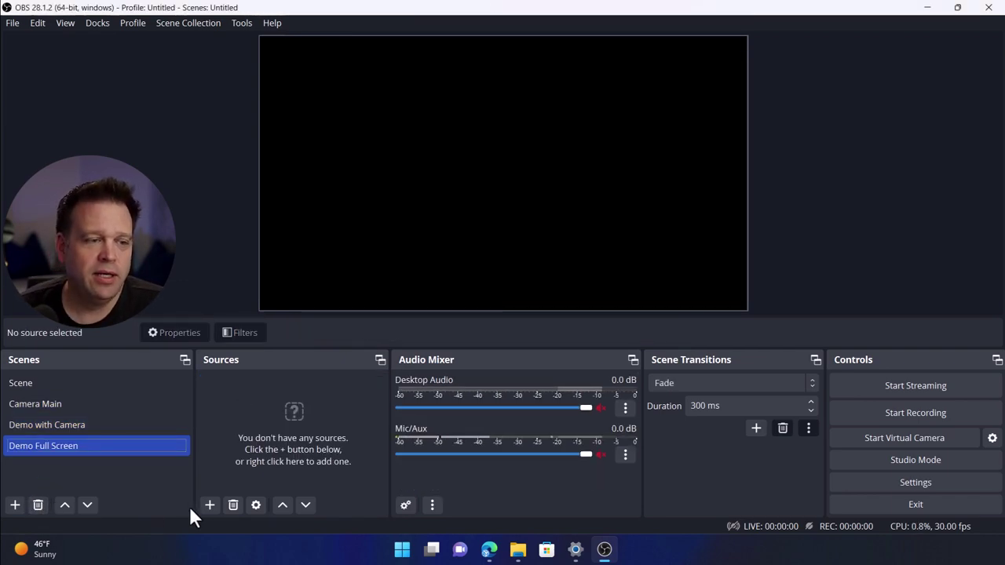
Add the existing Right Monitor display capture to Demo Full Screen
left_click(210, 505)
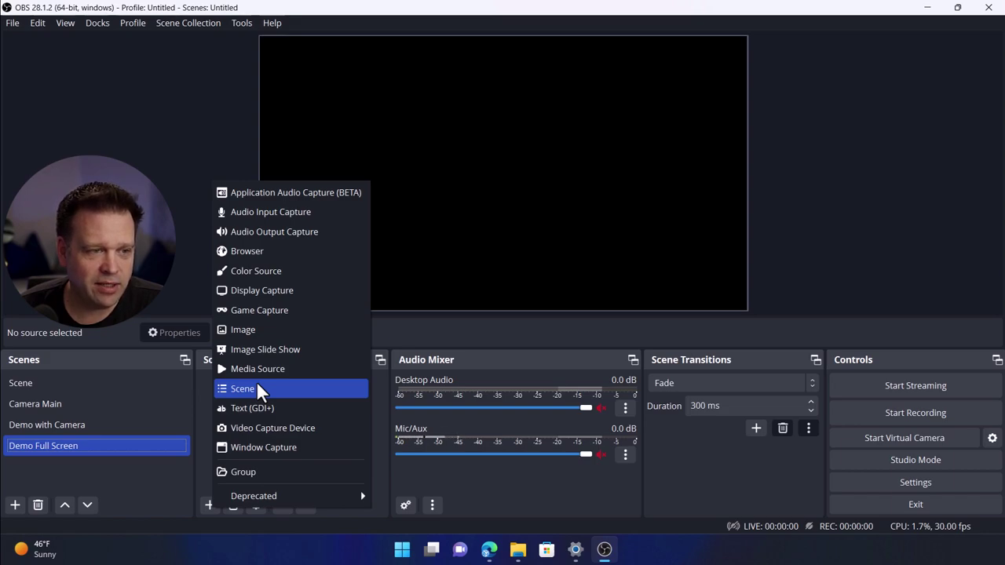
left_click(266, 290)
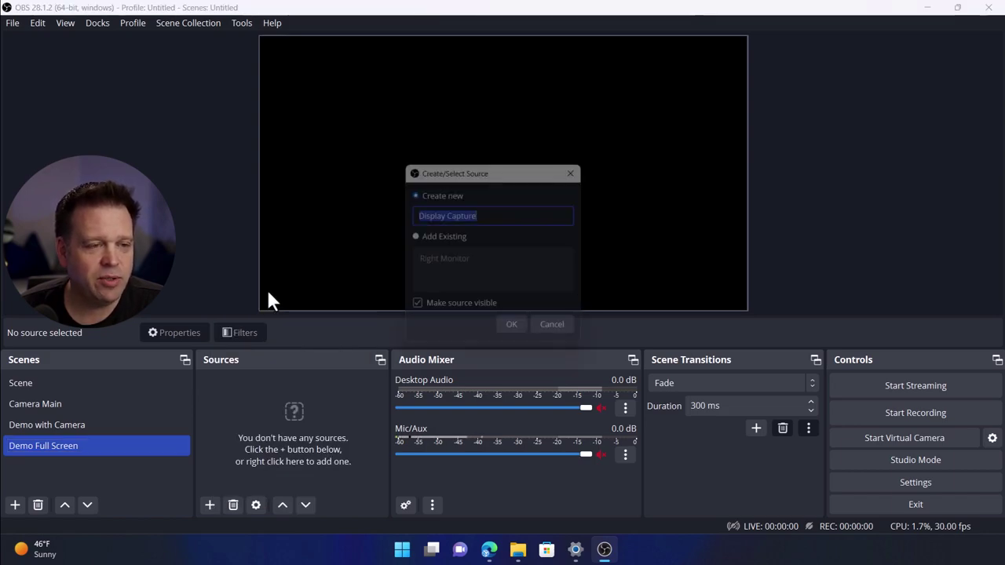
left_click(417, 237)
left_click(429, 261)
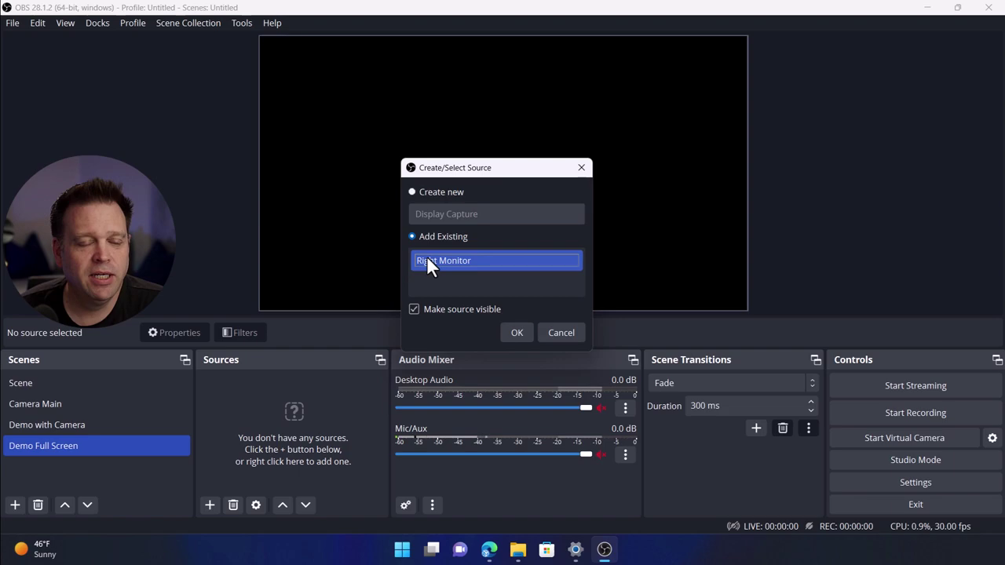
left_click(515, 332)
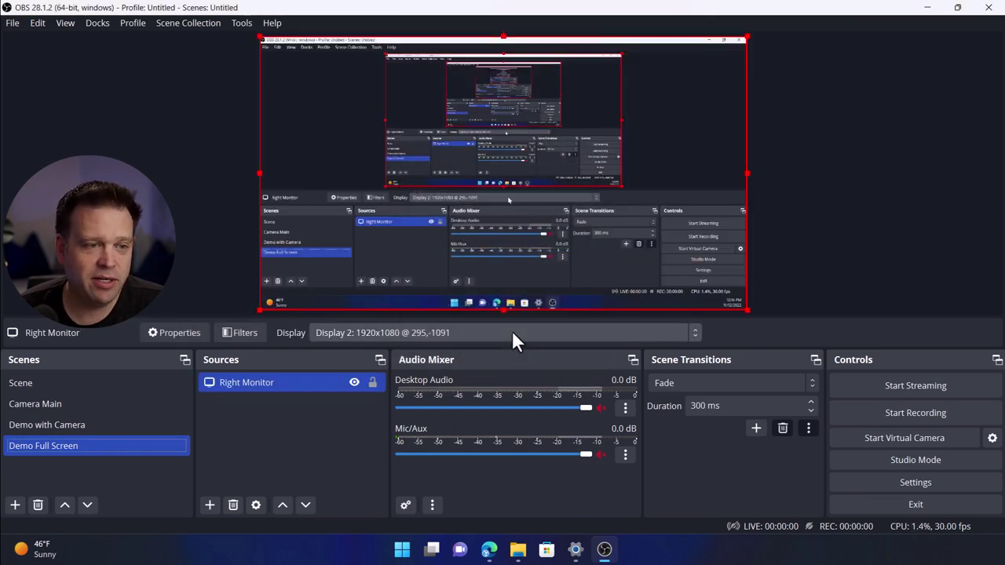
Add the existing Shure Mv7 audio input capture to Demo Full Screen, then deselect it
left_click(210, 505)
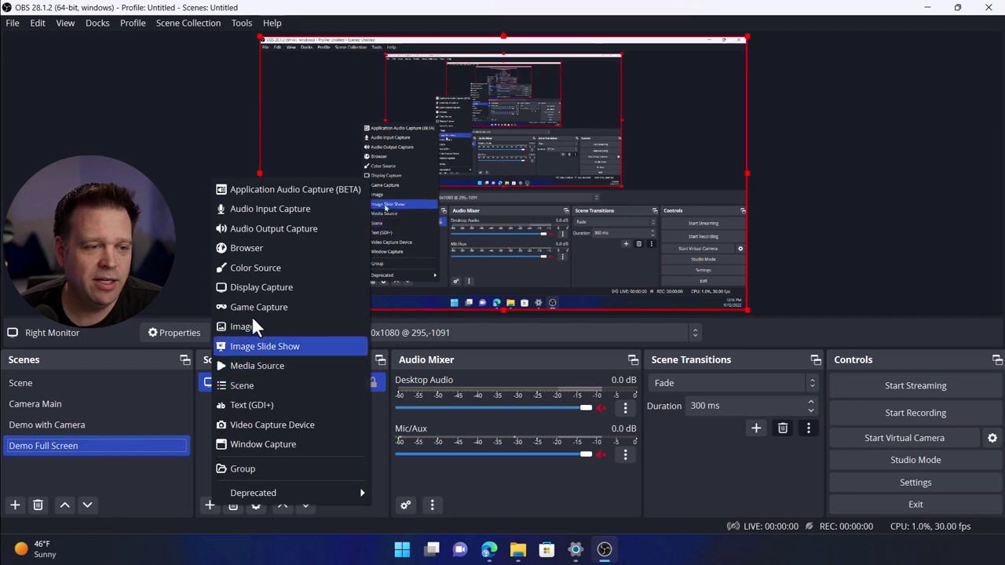
left_click(246, 217)
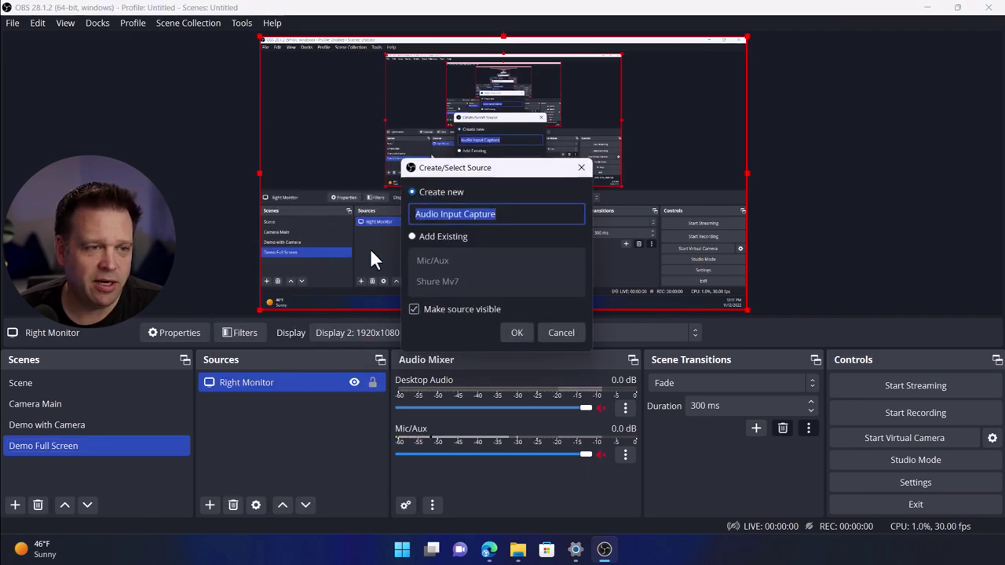
left_click(432, 236)
left_click(437, 283)
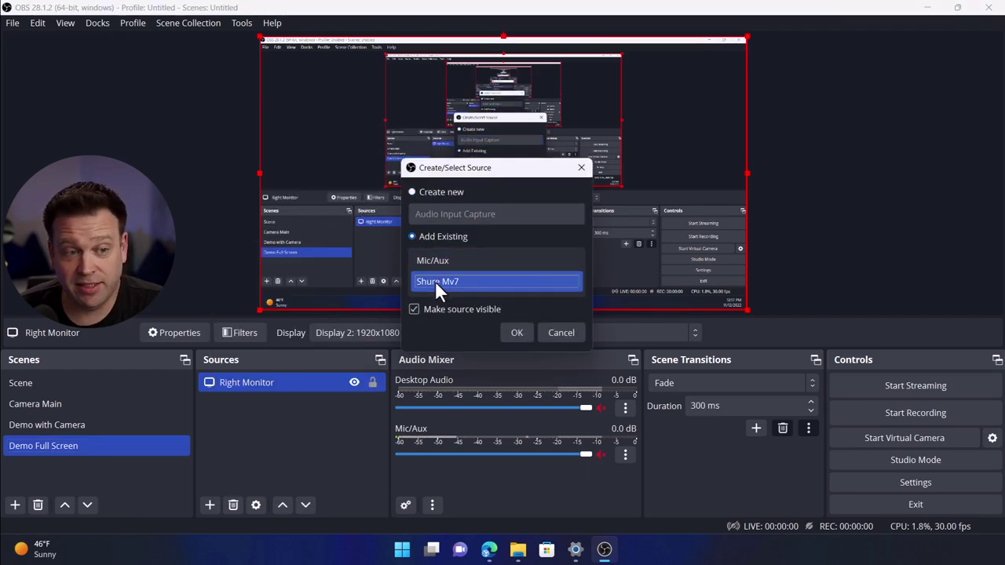
left_click(515, 333)
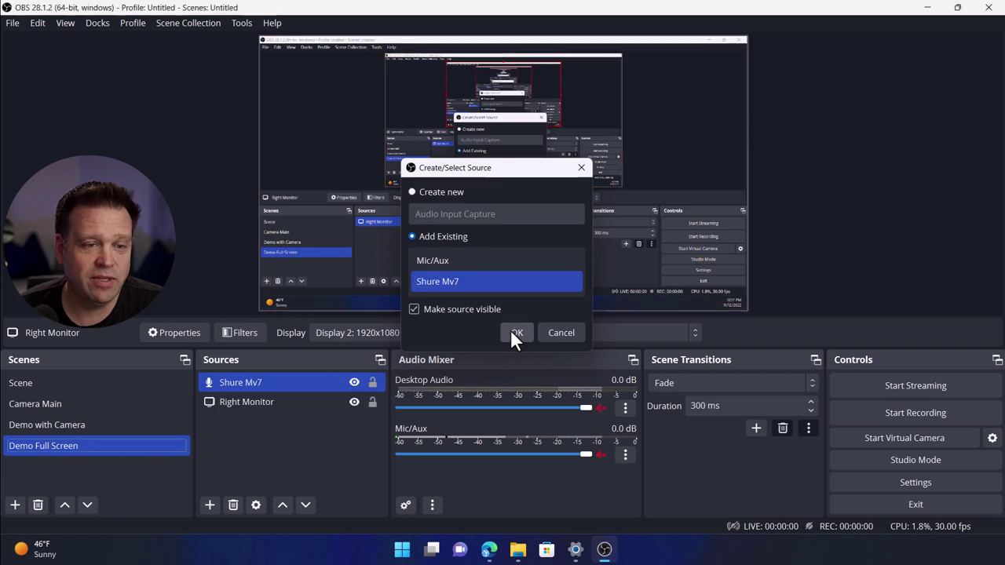
left_click(305, 438)
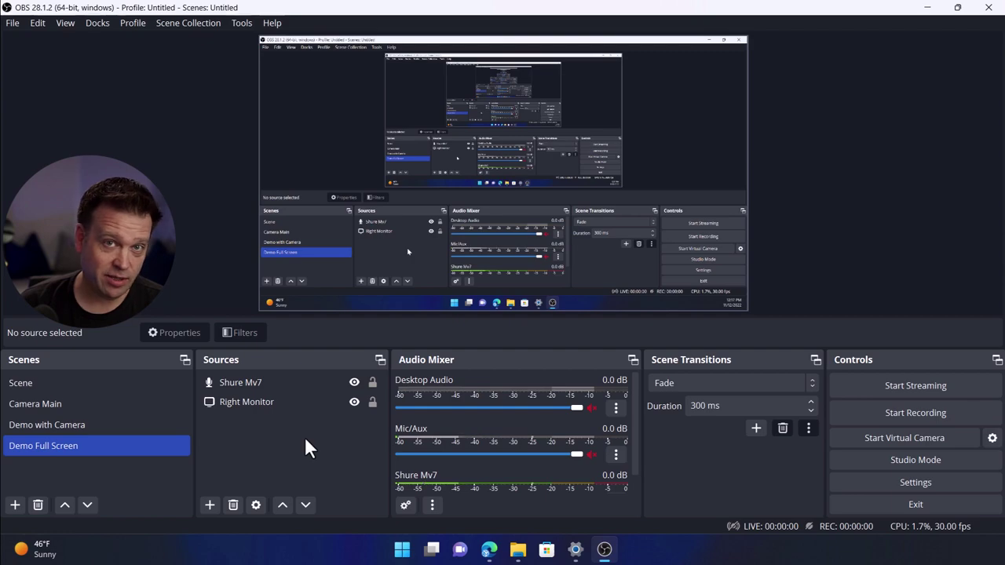
Check Camera Main, Demo with Camera and Demo Full Screen, ending on Demo with Camera
left_click(75, 403)
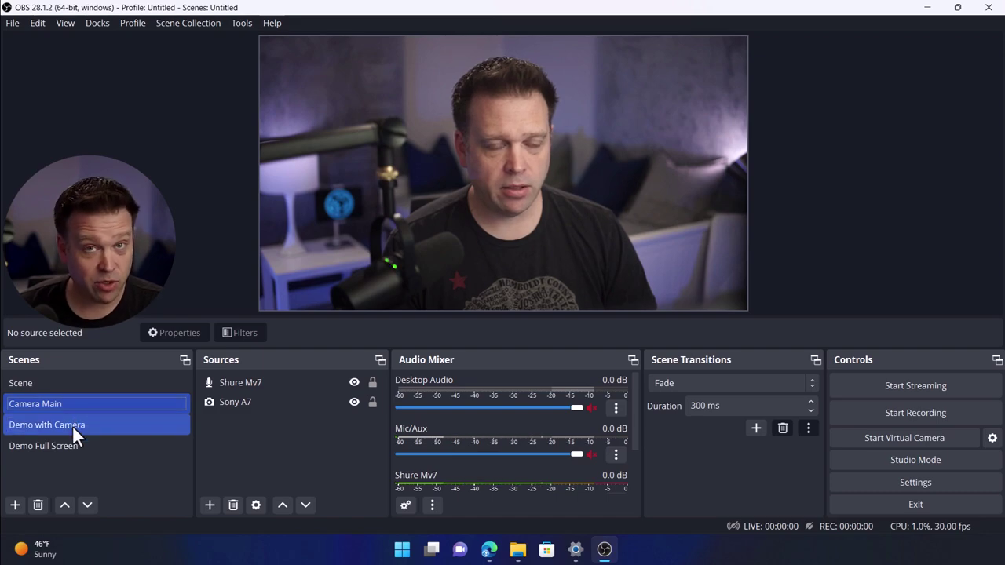
left_click(72, 426)
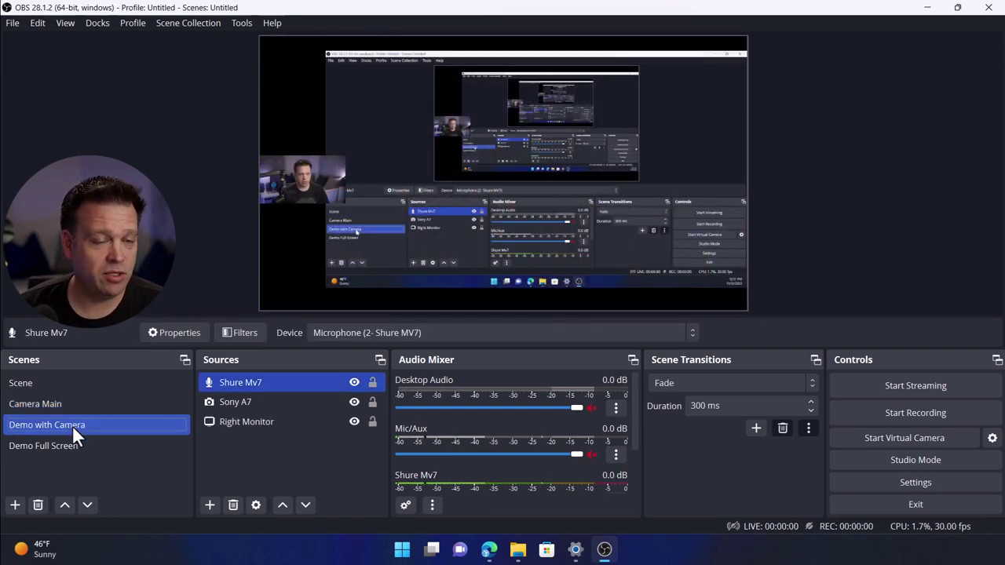
left_click(74, 444)
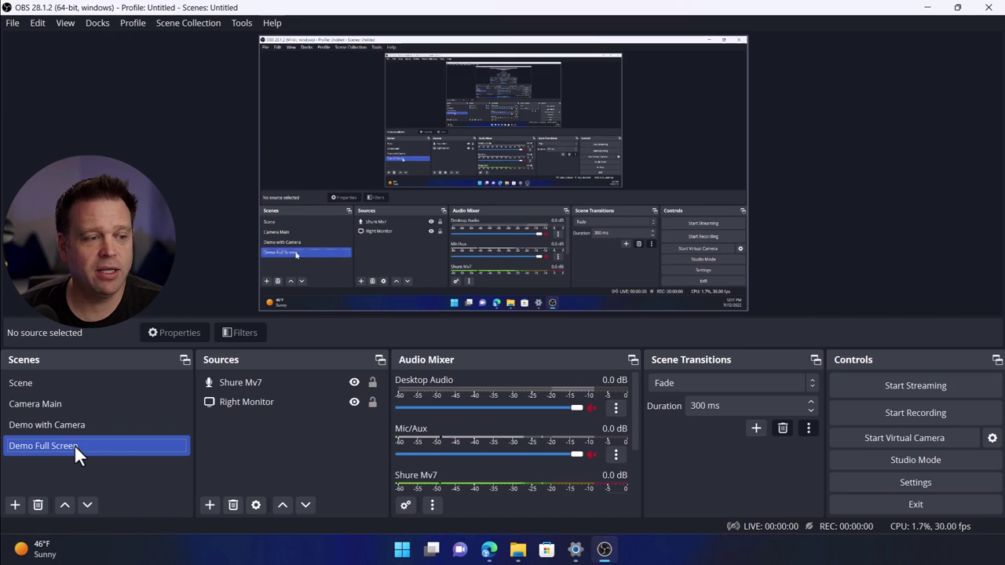
left_click(80, 424)
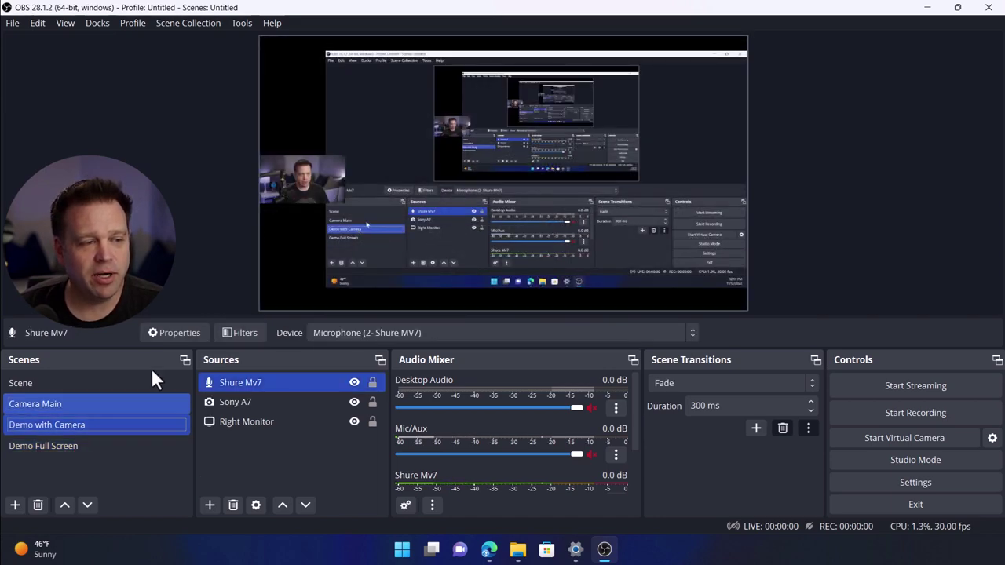
Shrink the Sony A7 camera box into a small inset
left_click(303, 166)
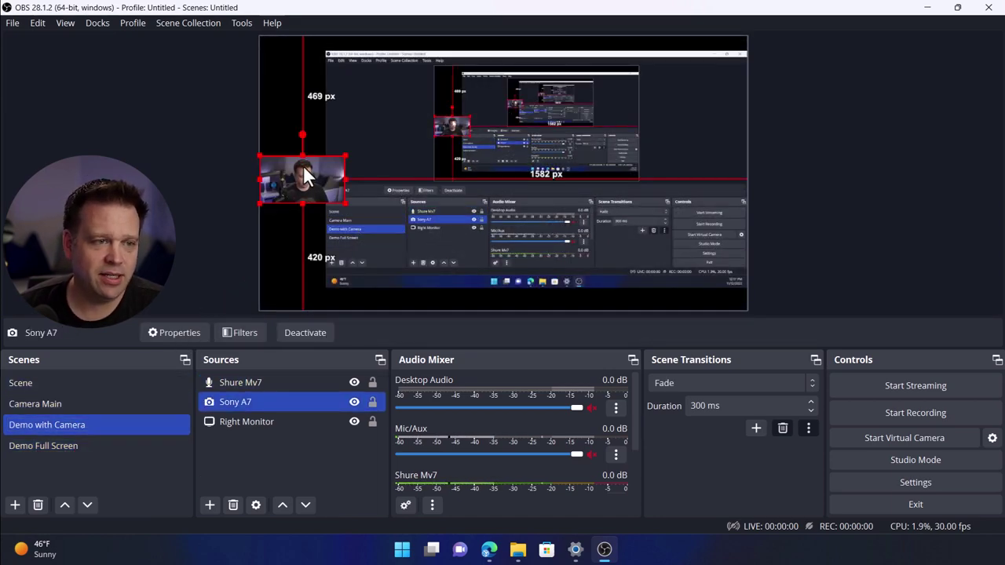
left_click_drag(346, 180, 329, 180)
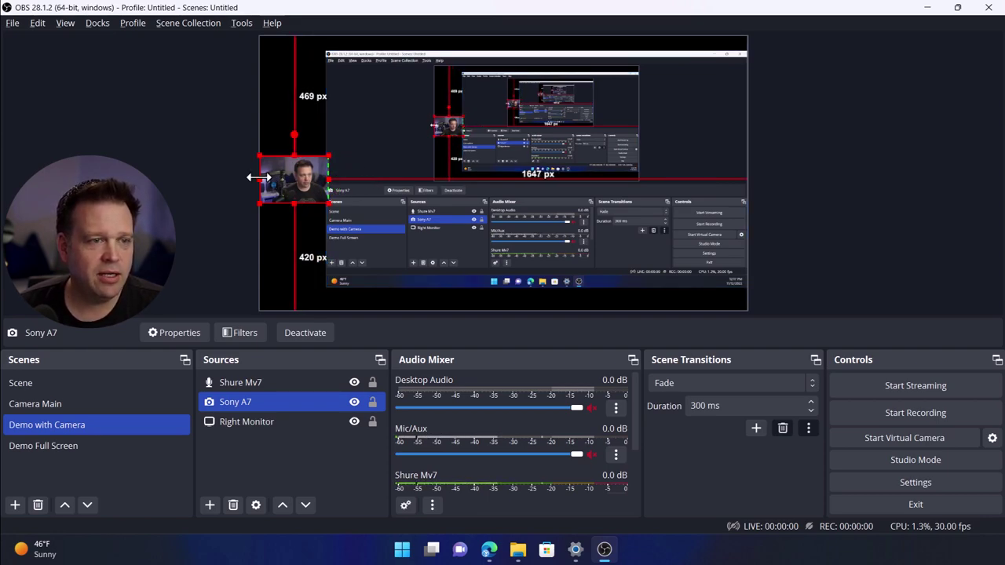
left_click_drag(259, 178, 285, 177)
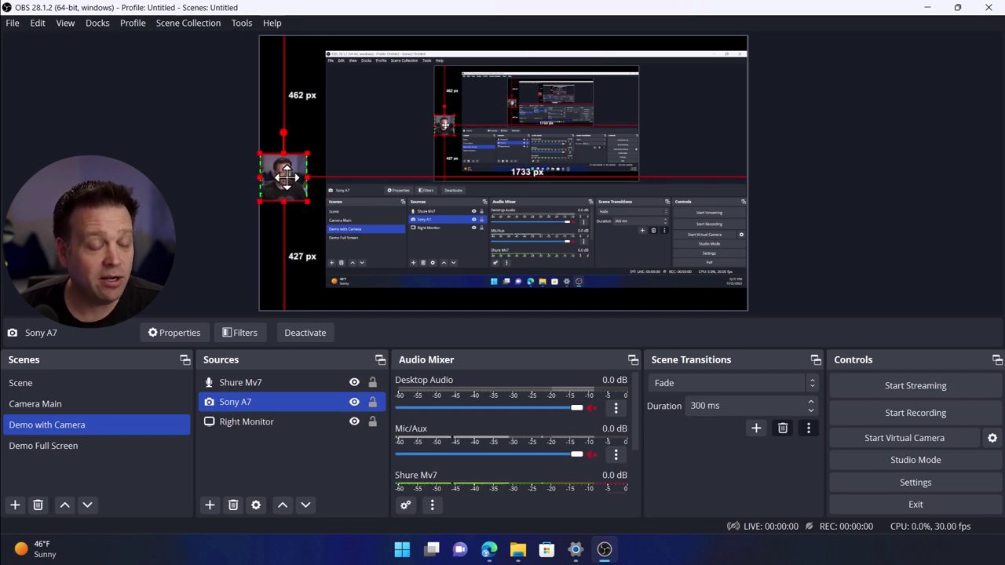
Stretch and position the Right Monitor capture to fill the whole canvas
left_click(353, 193)
left_click_drag(321, 291, 311, 302)
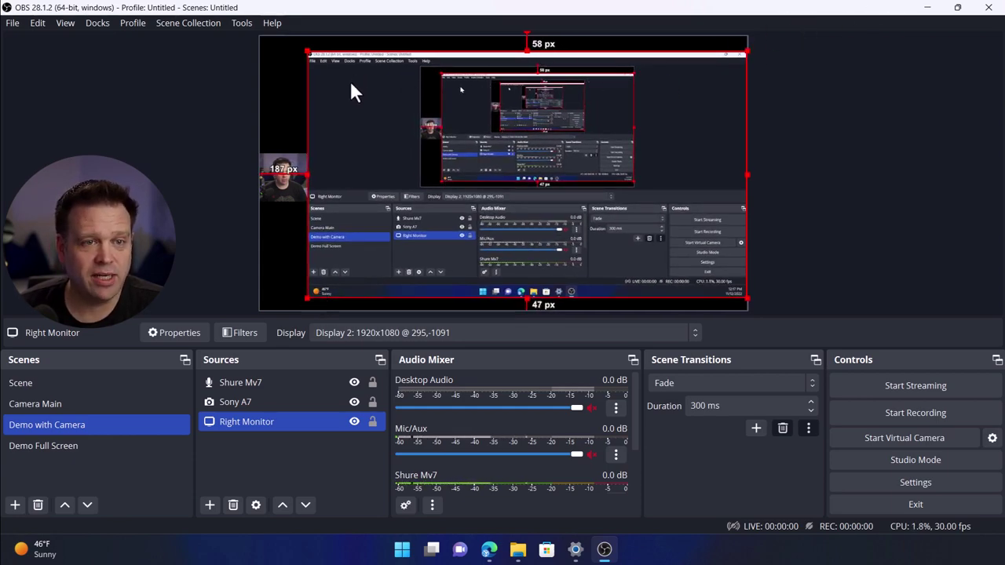
left_click_drag(351, 83, 303, 64)
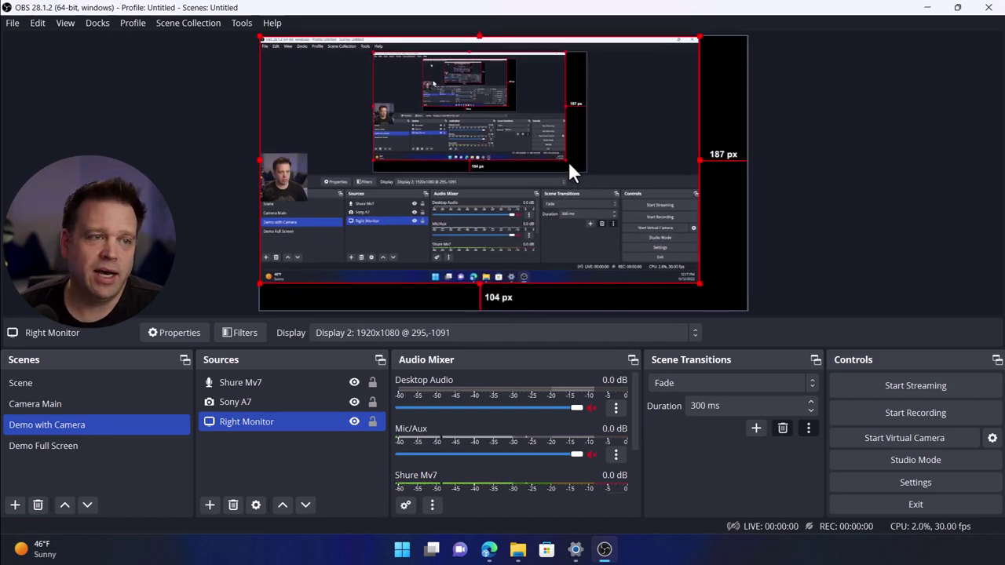
left_click(704, 297)
left_click(694, 277)
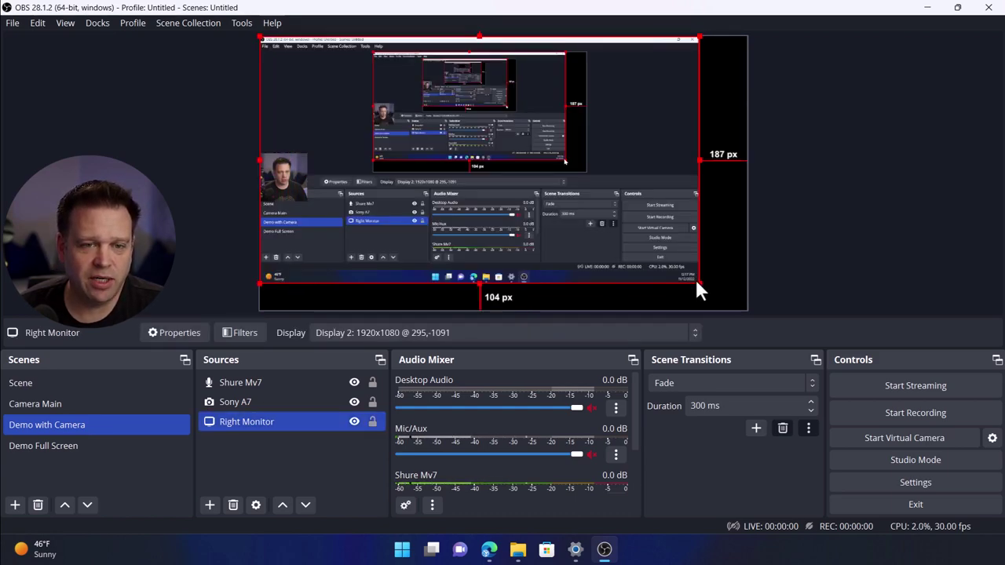
left_click_drag(699, 283, 740, 310)
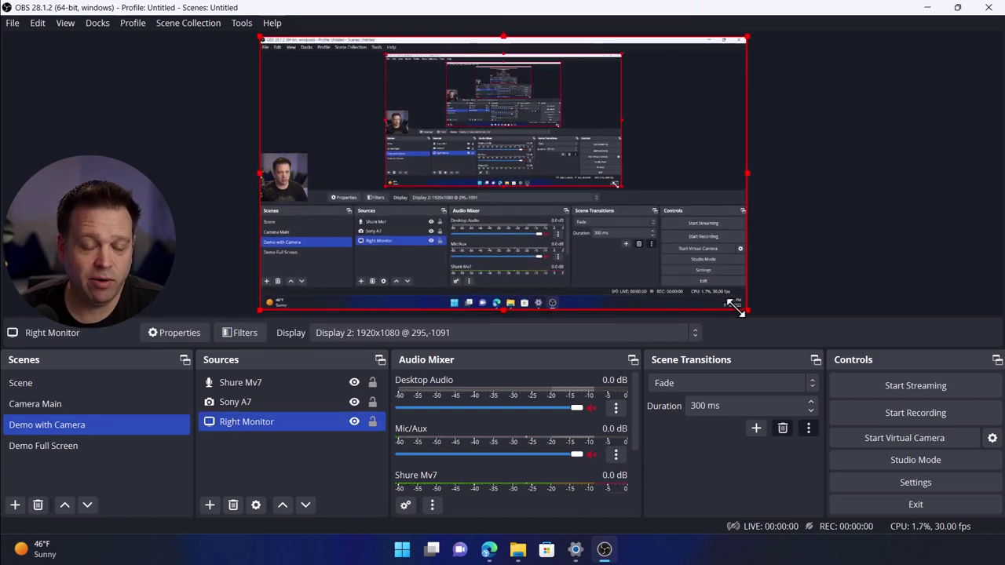
left_click_drag(374, 146, 718, 284)
Move the Sony A7 inset to the bottom-right corner and clear the selection
left_click(277, 175)
left_click(493, 144)
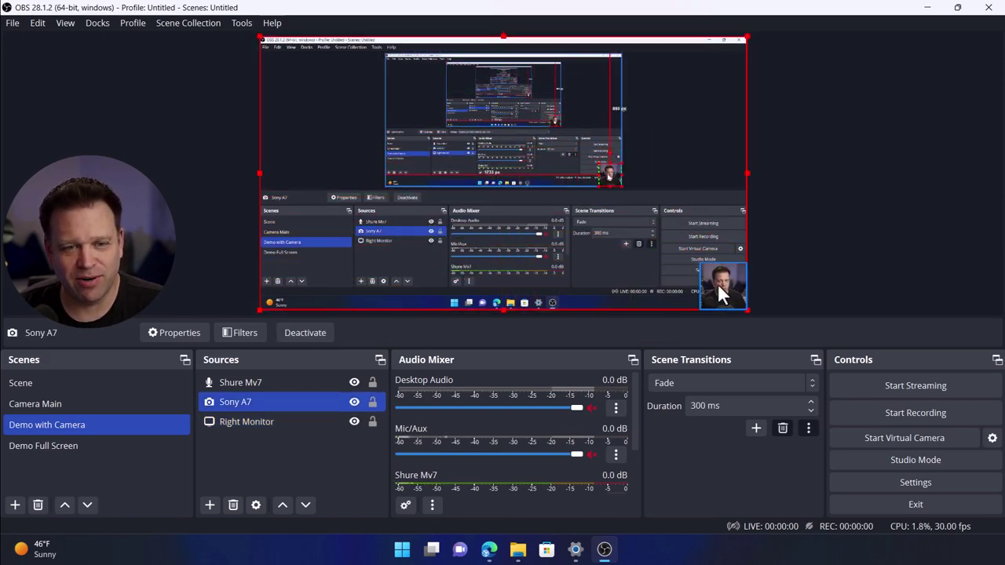
left_click(734, 252)
left_click(813, 233)
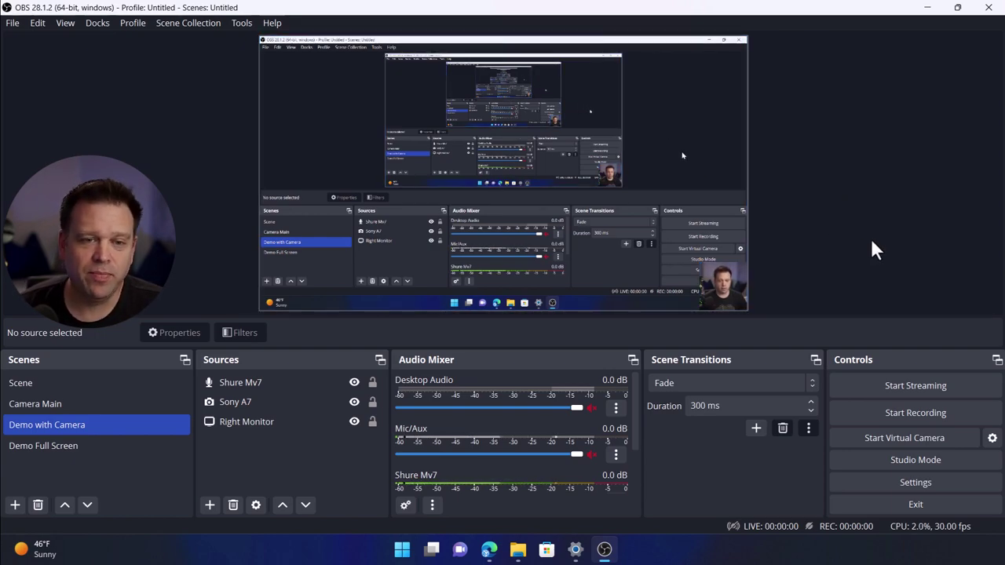
Start the OBS Virtual Camera, place Teams beside OBS, and open the General channel's Meet options
left_click(897, 440)
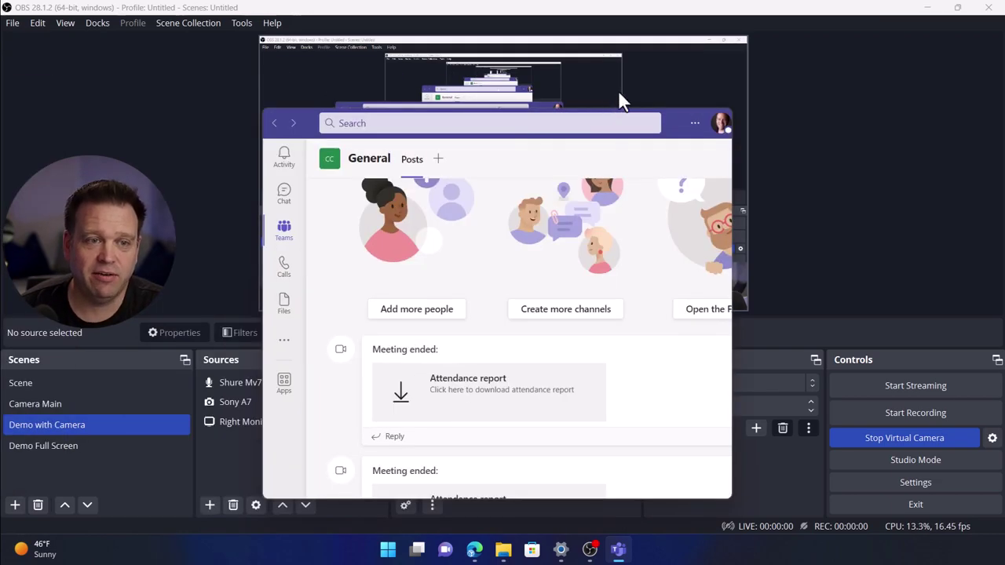
left_click_drag(618, 90, 413, 44)
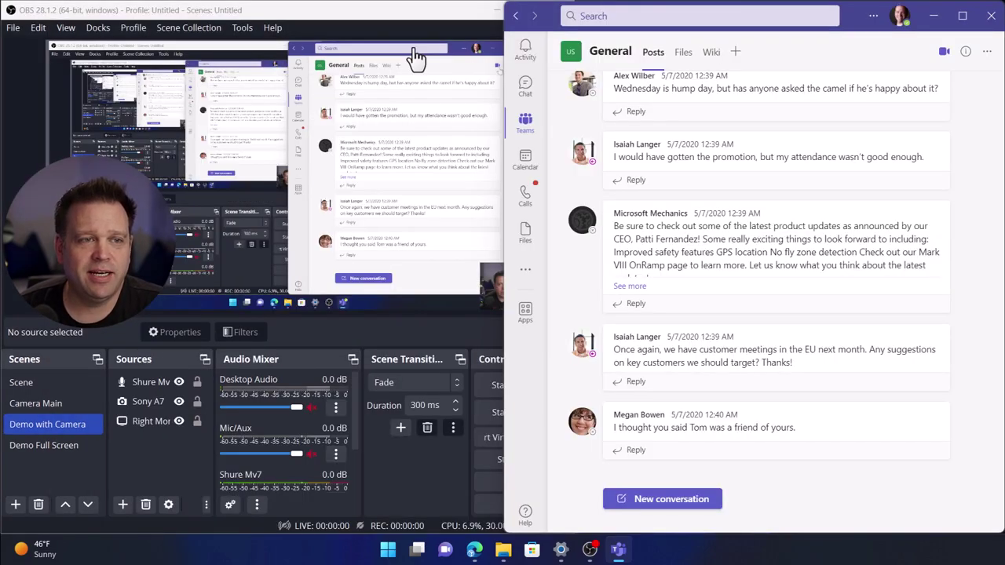
left_click(945, 57)
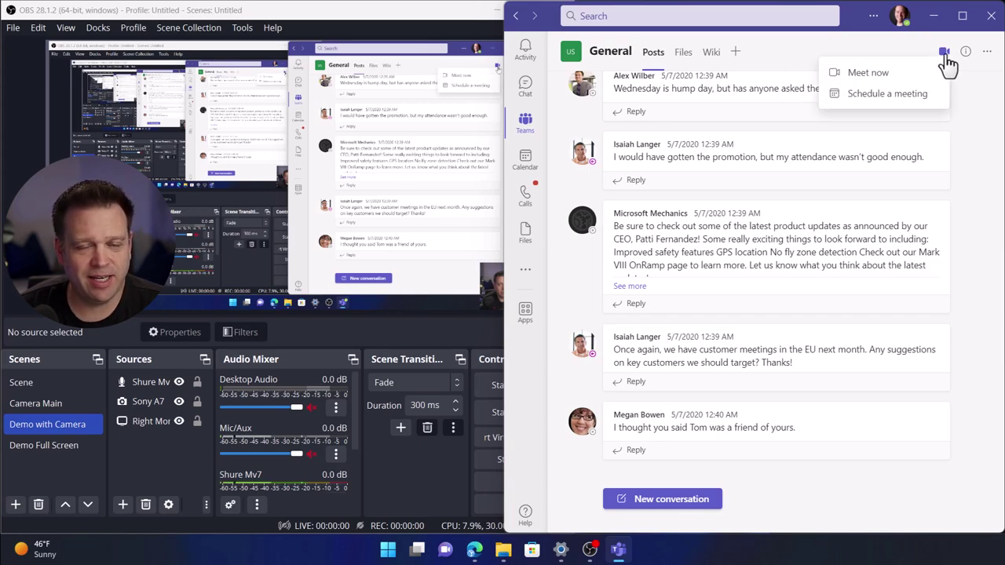
Start a Meet now meeting with the camera on via OBS Virtual Camera, showing Camera Main
left_click(858, 78)
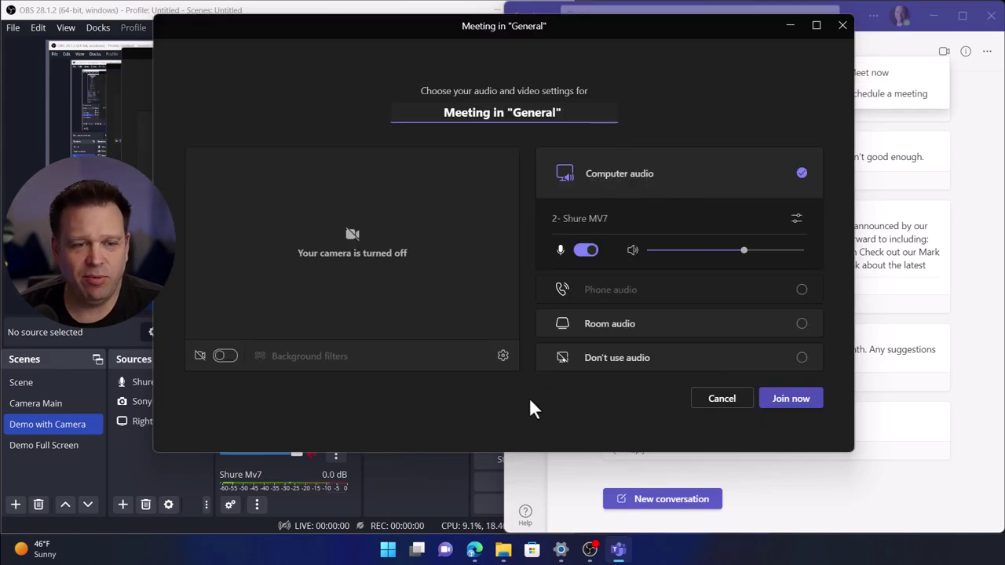
left_click(225, 357)
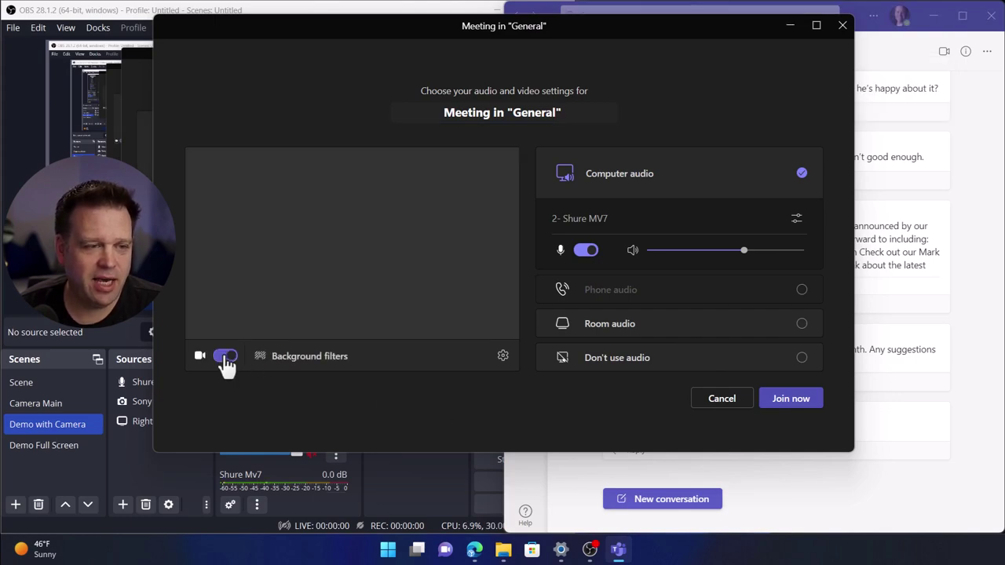
left_click(503, 357)
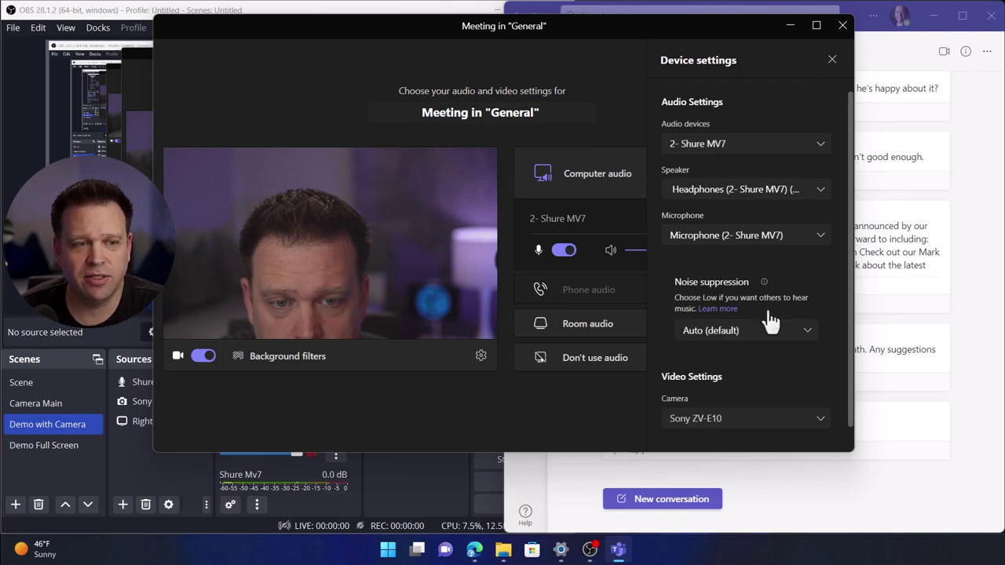
left_click(746, 418)
scroll(744, 424, "down", 2)
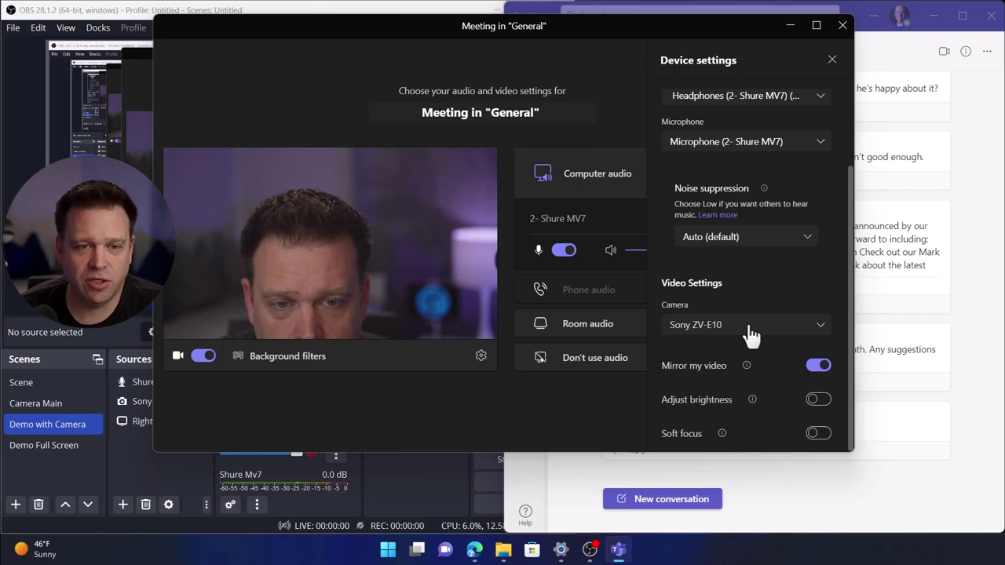
left_click(752, 336)
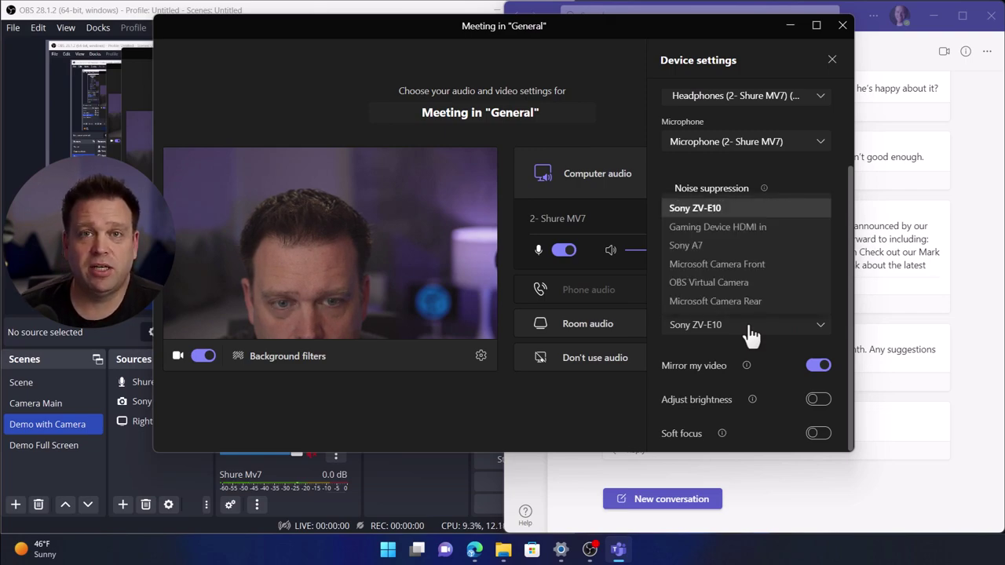
left_click(738, 281)
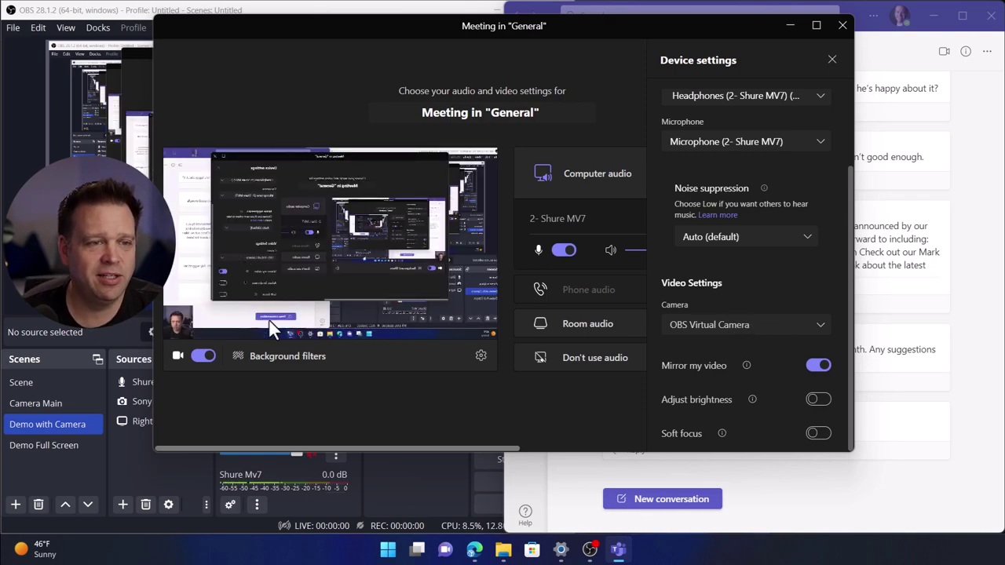
left_click(45, 402)
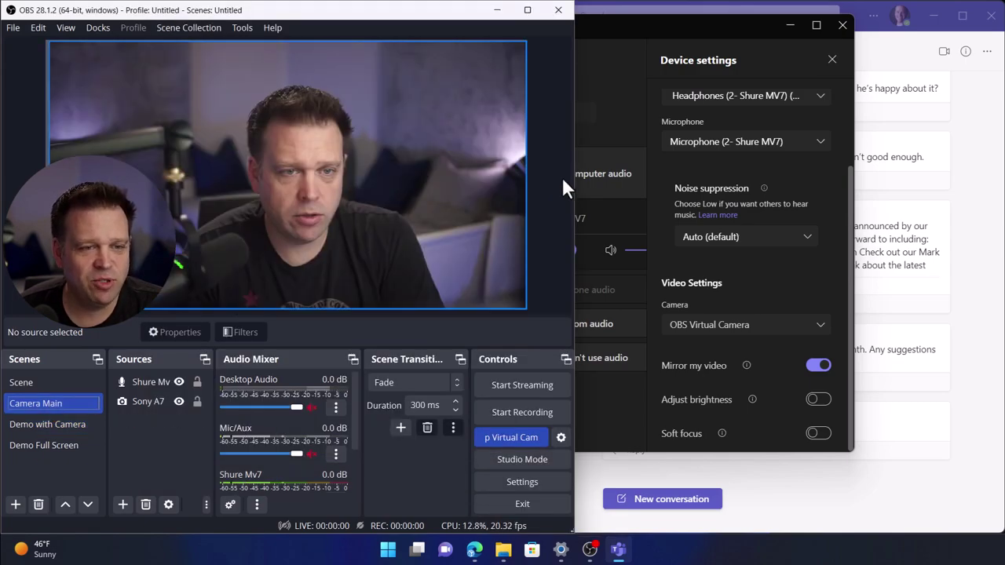
Snap Teams to the right half and OBS to the left half, on Camera Main
left_click(806, 72)
key("super+Right")
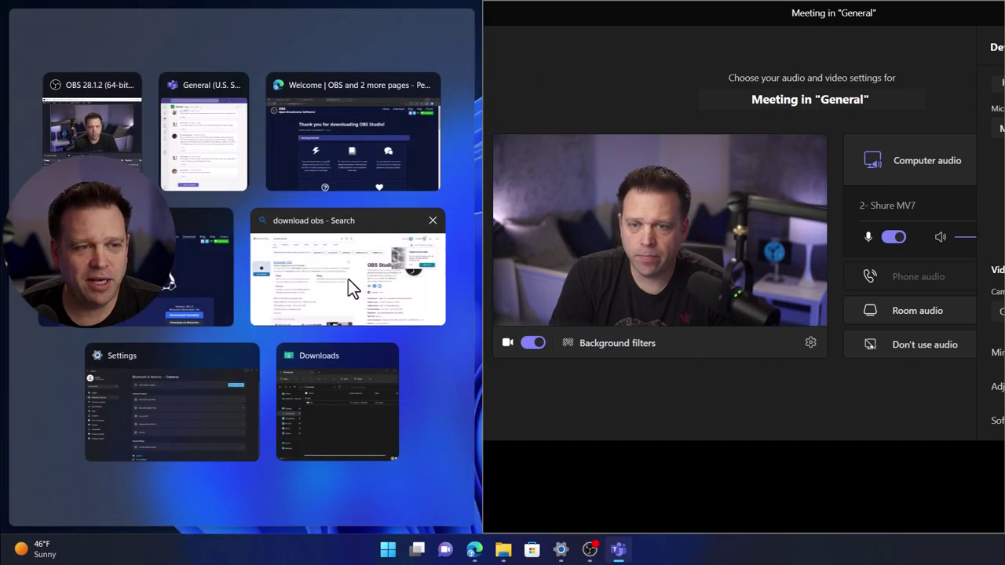
left_click(115, 133)
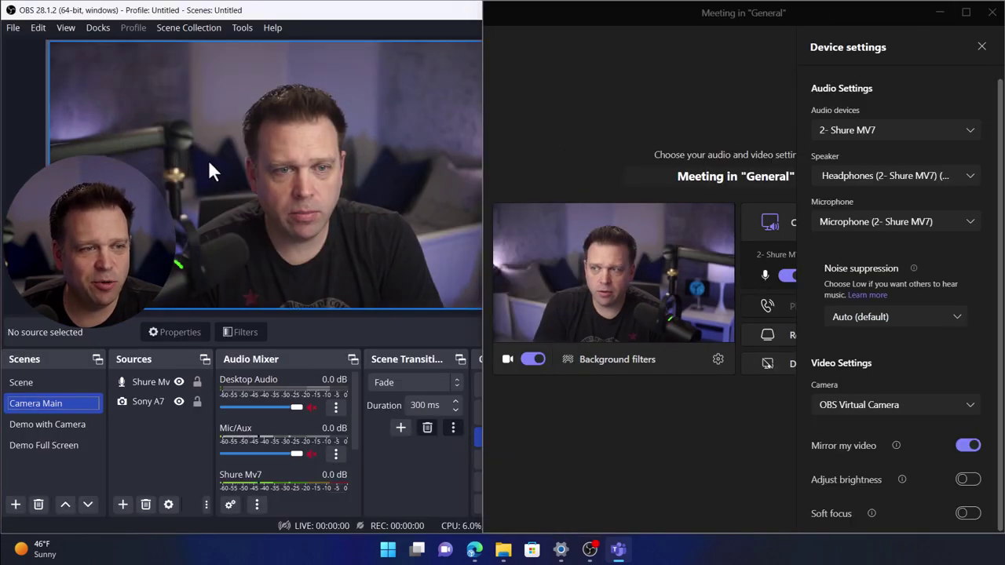
Switch through Demo with Camera, Demo Full Screen and back to Camera Main to test the Teams preview
left_click(48, 422)
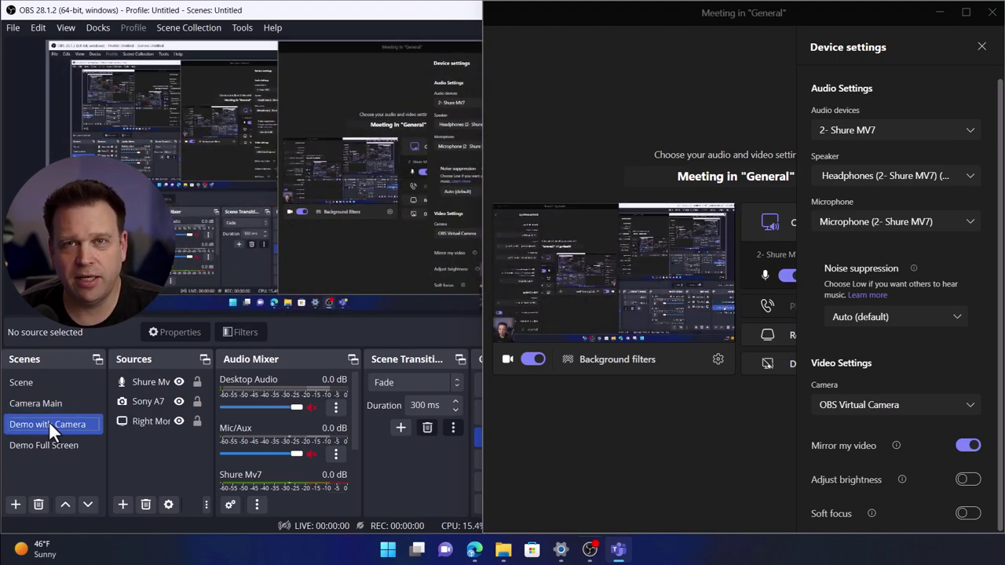
left_click(35, 446)
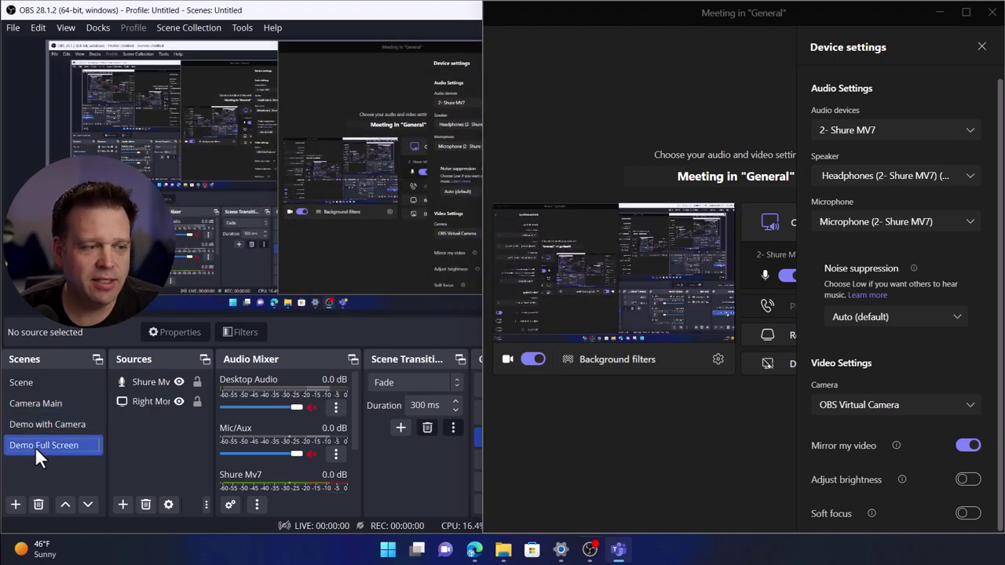
left_click(37, 403)
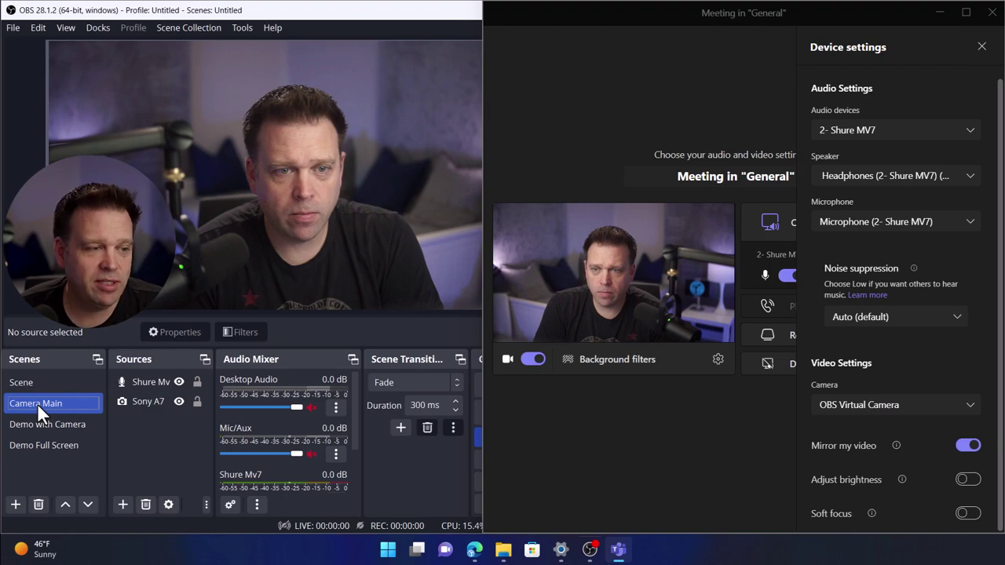
left_click(33, 423)
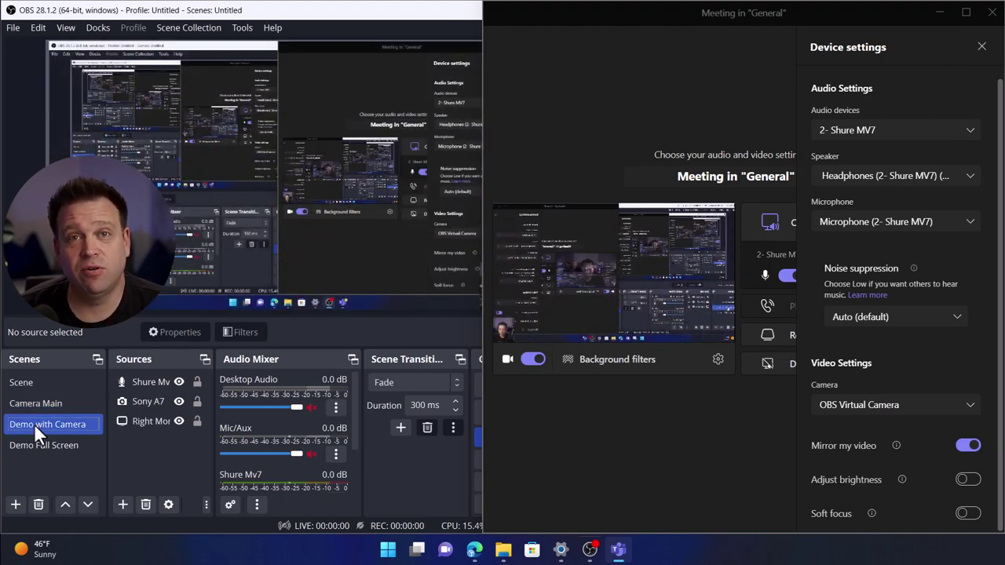
left_click(39, 401)
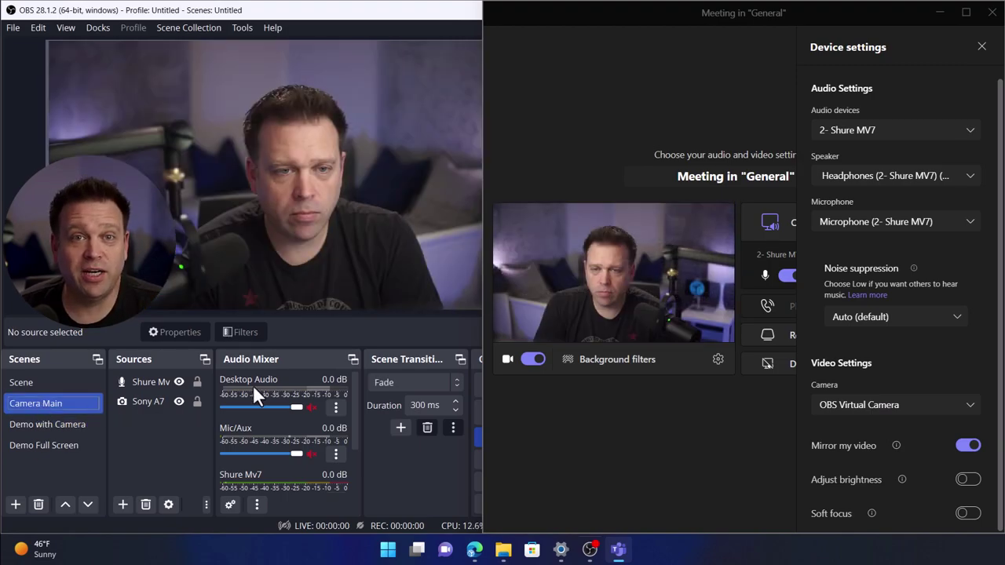